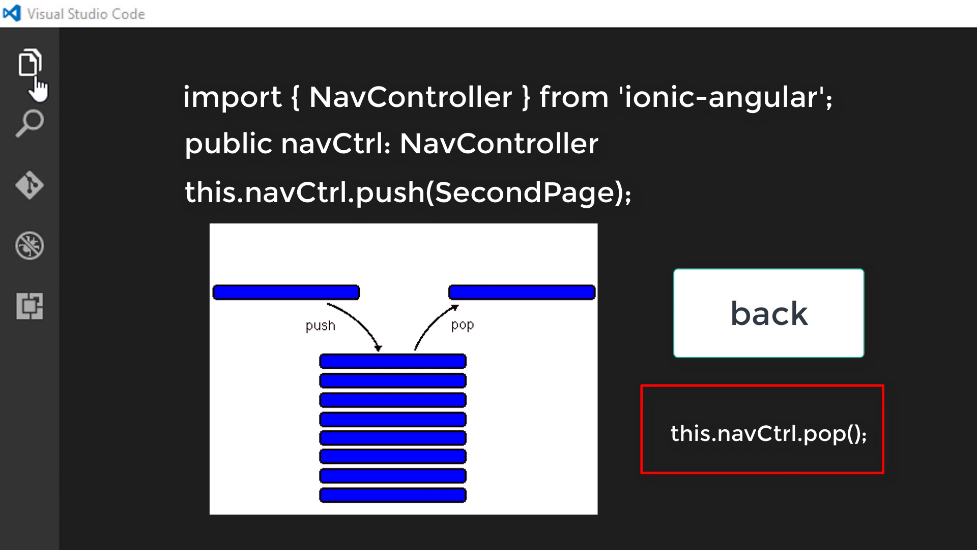
- Open the technotip folder as the project in Visual Studio Code
click(31, 65)
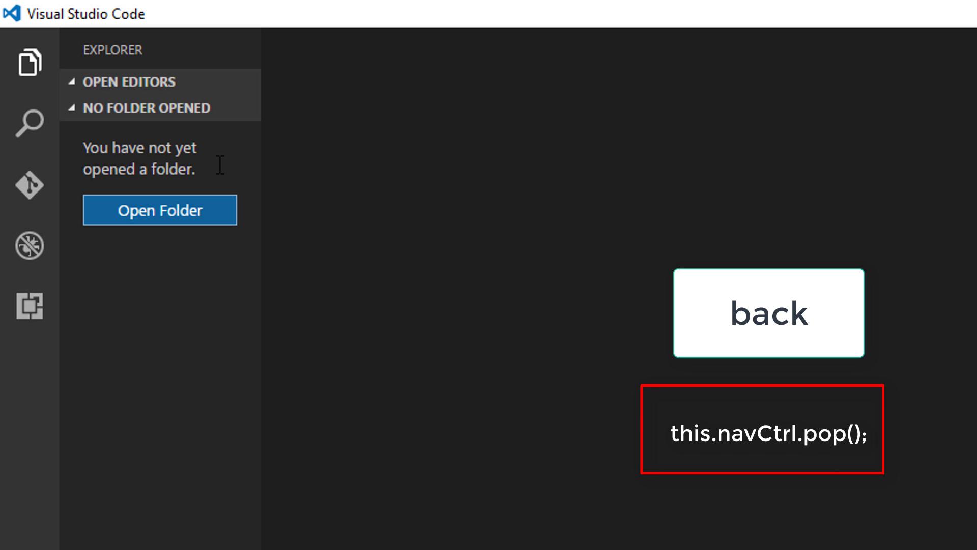
click(160, 210)
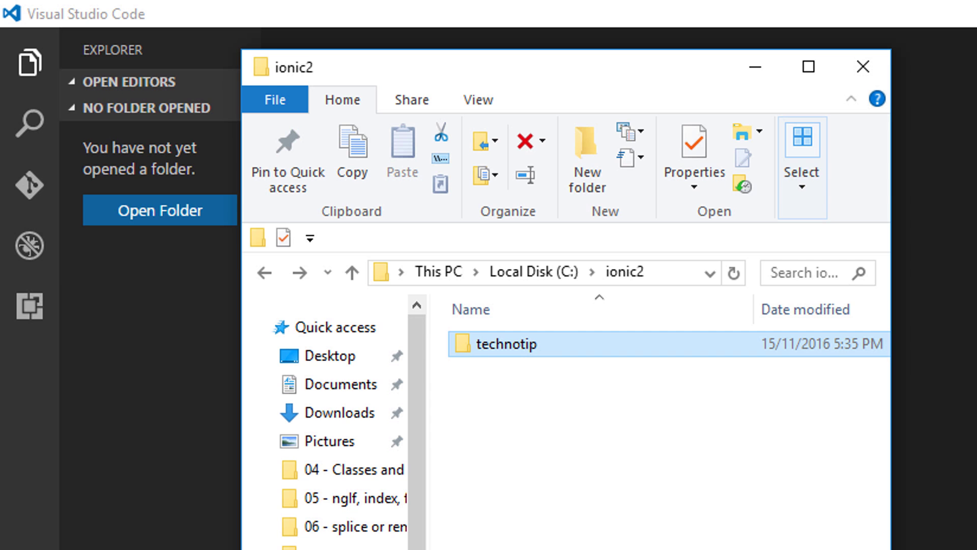
drag(500, 348, 147, 244)
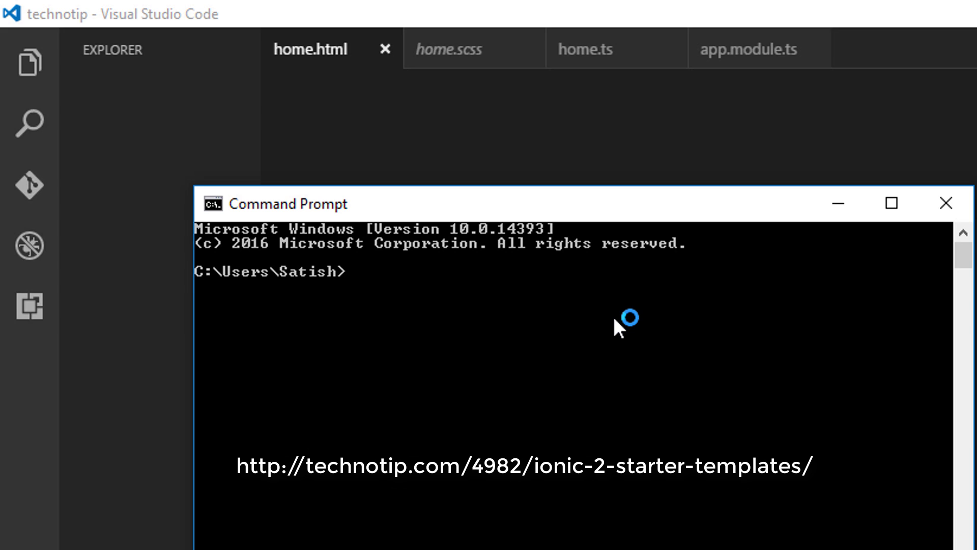
text(cd\)
- Start `ionic serve -l -c` from C:\ionic2\technotip, then minimize the prompt
key(Return)
text(cd ionic2)
key(Return)
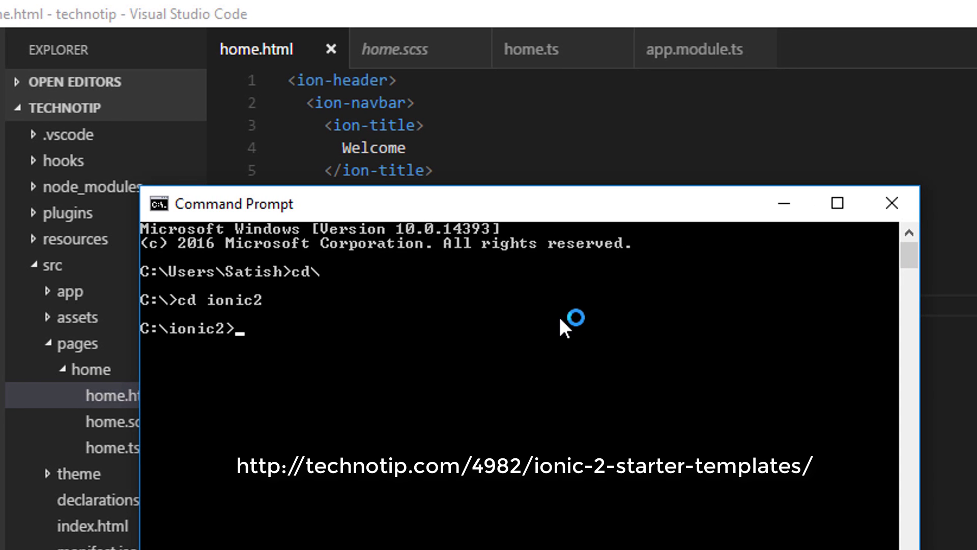
text(cd technotip)
key(Return)
text(ionic )
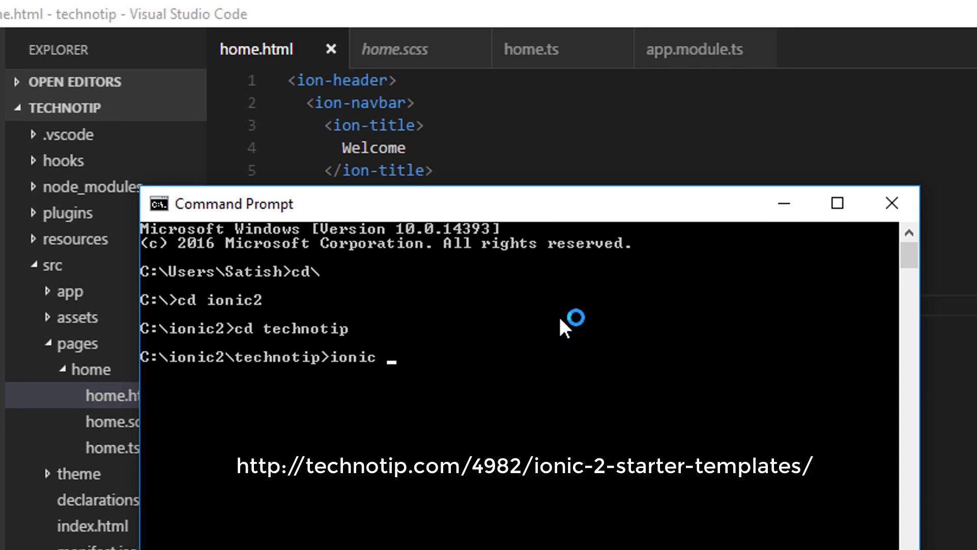
text(serve -l)
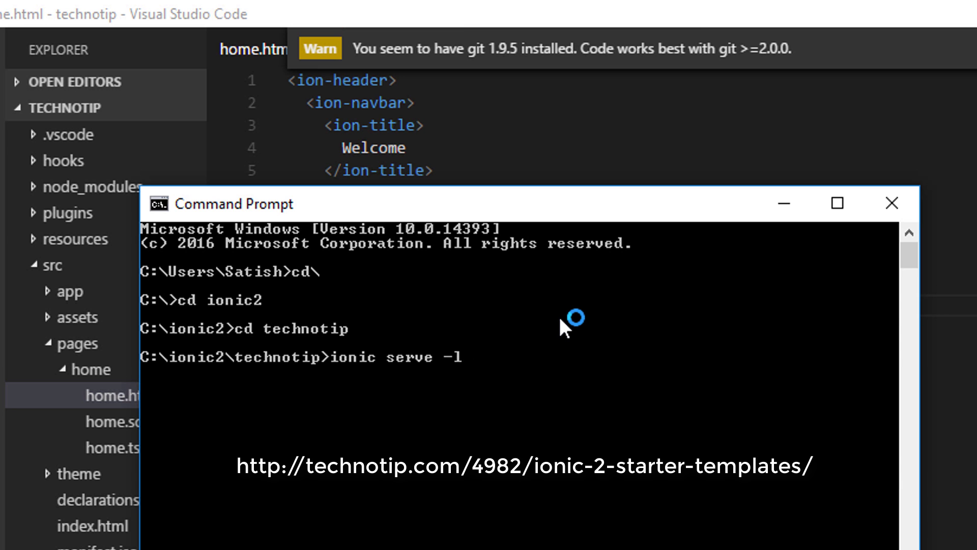
text( -c)
key(Return)
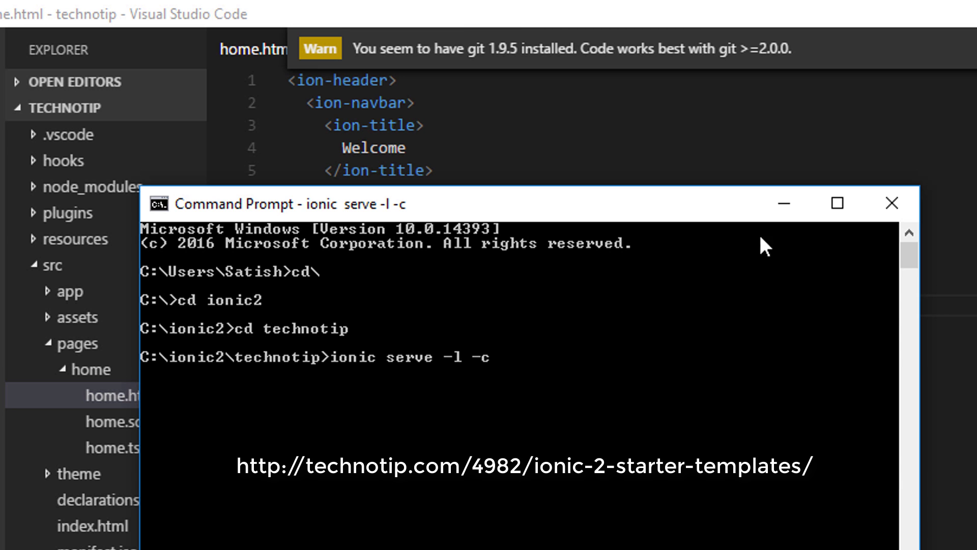
click(784, 204)
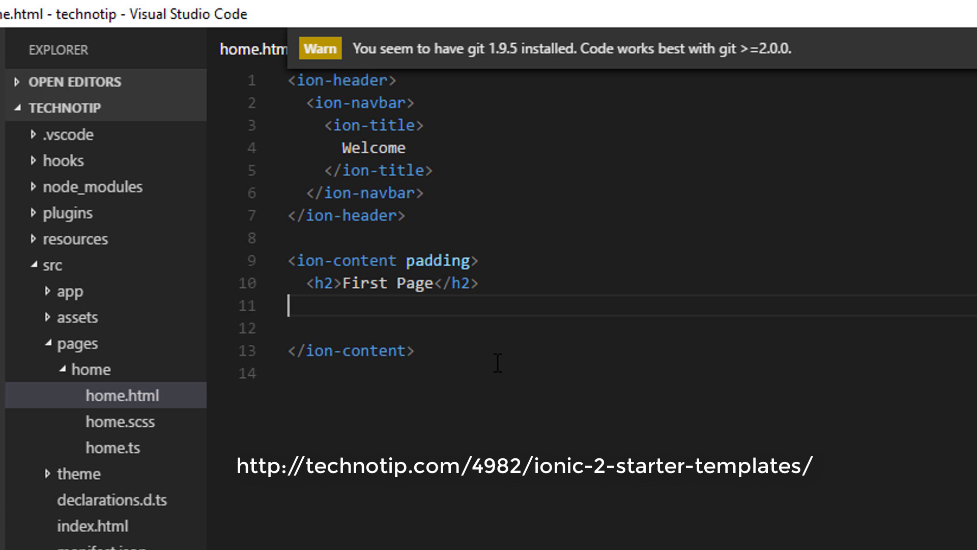
- Collapse home.ts's HomePage constructor body to {} and save, then show the dev server output
drag(434, 282, 343, 282)
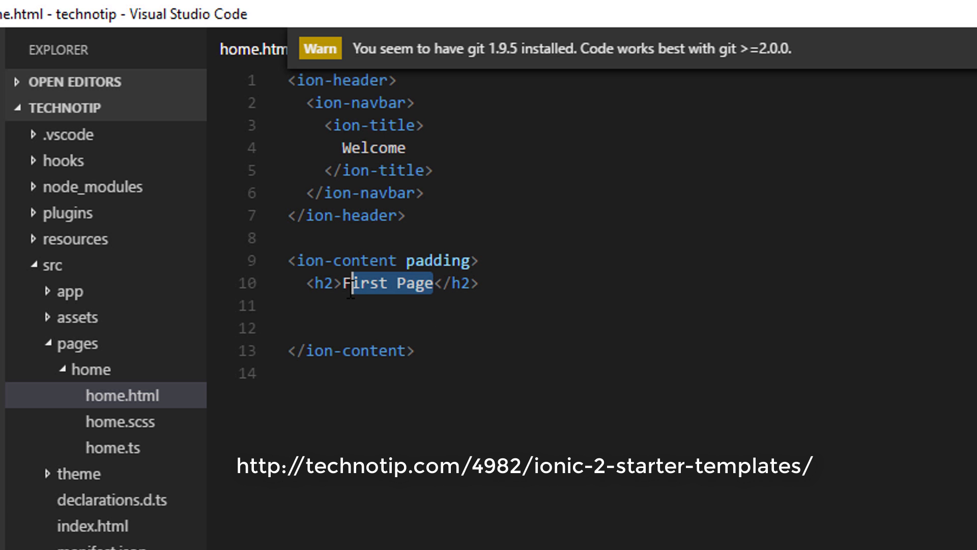
click(97, 448)
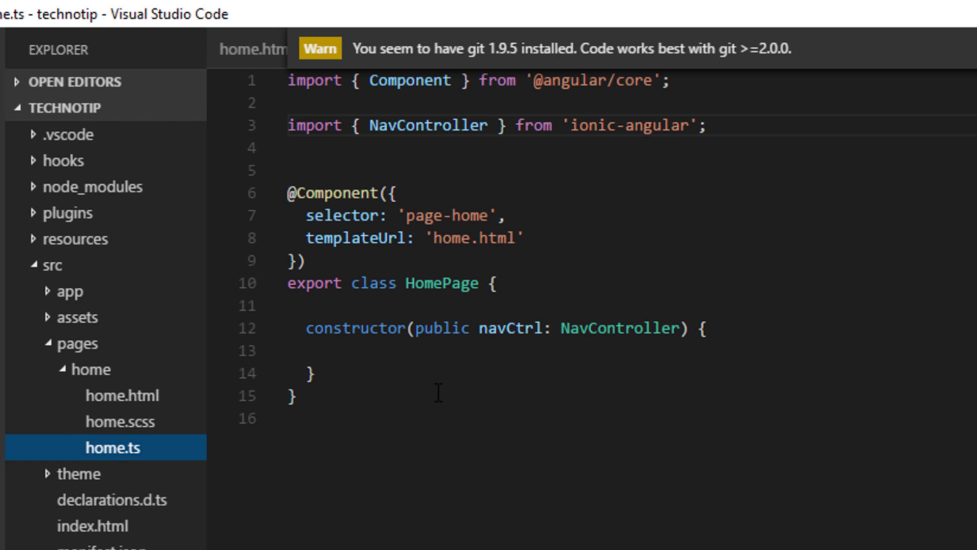
drag(317, 373, 287, 328)
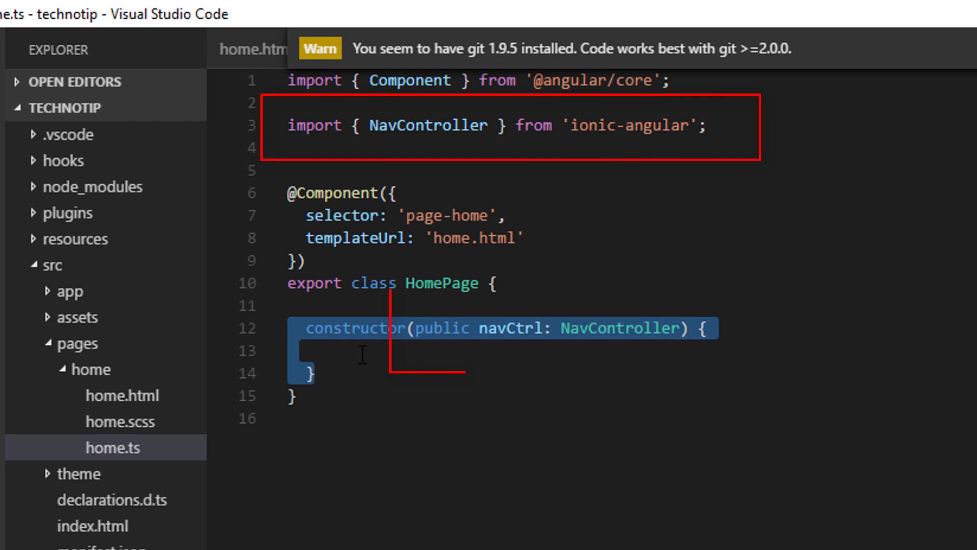
click(315, 373)
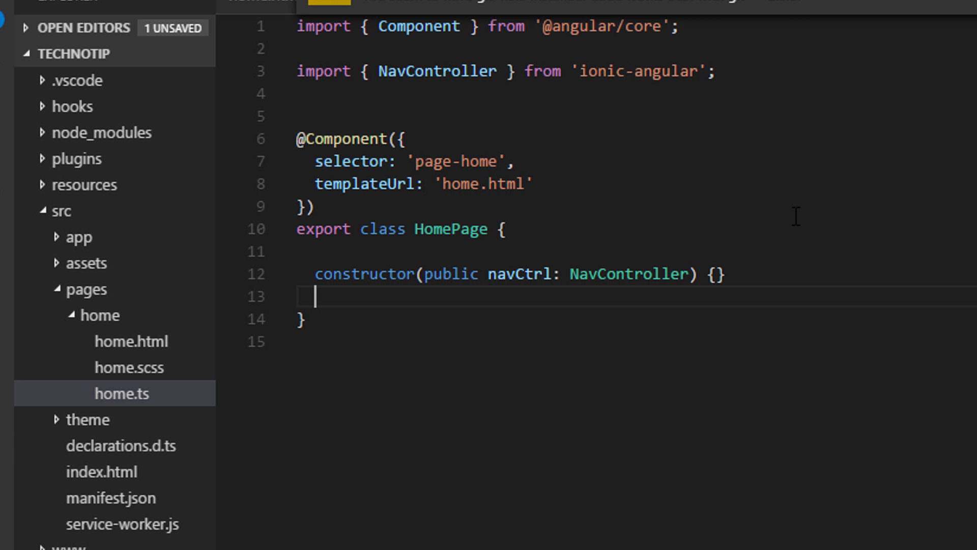
key(ctrl+s)
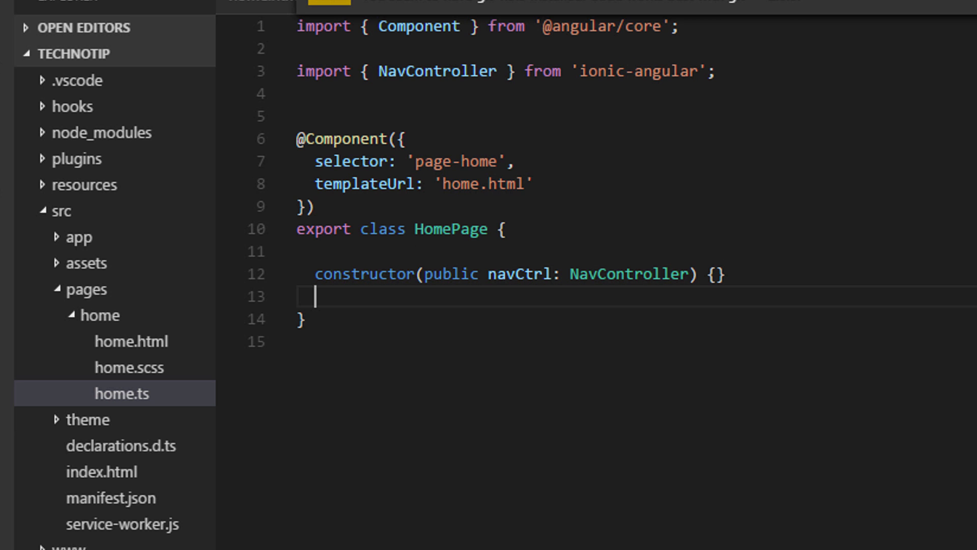
key(alt+Tab)
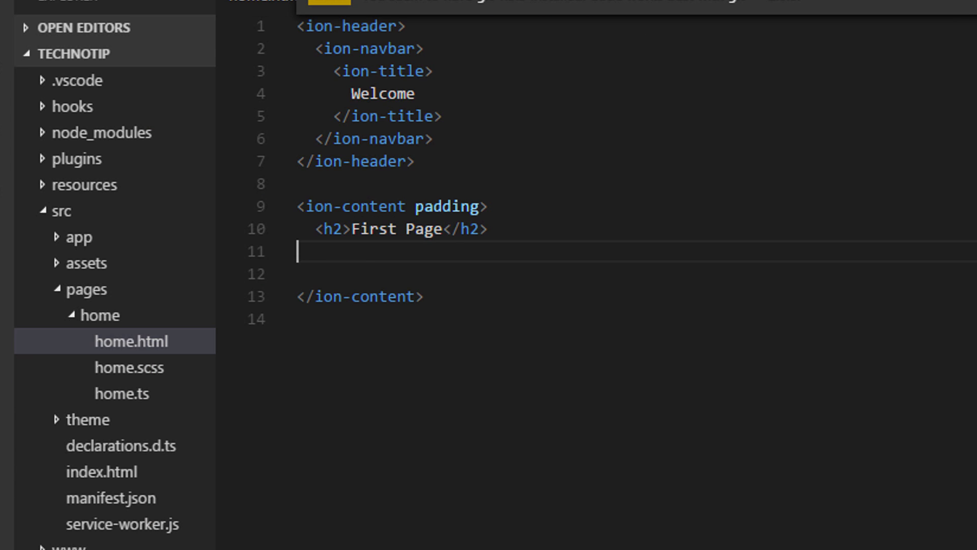
- Stop the running dev server with Ctrl+C, confirming termination
key(alt+Tab)
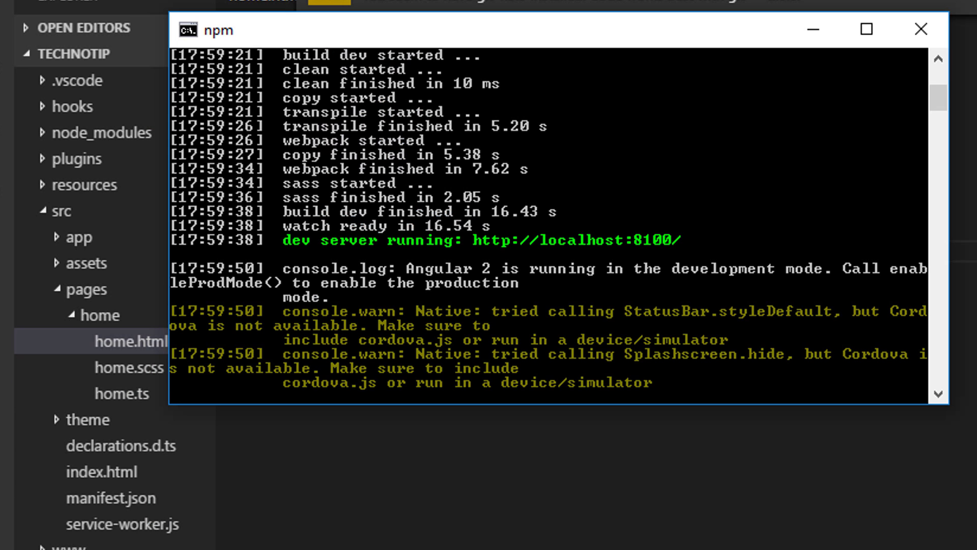
key(ctrl+c)
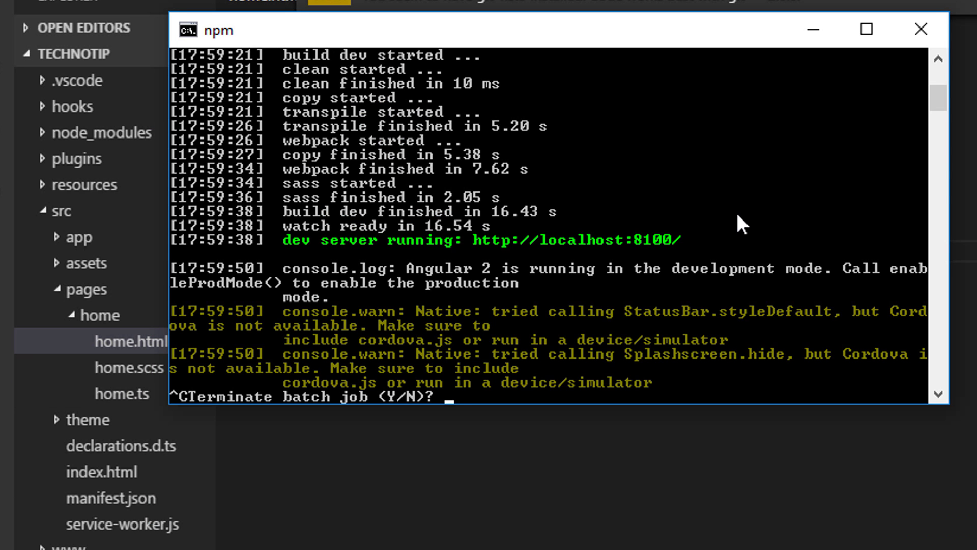
text(Y)
key(Return)
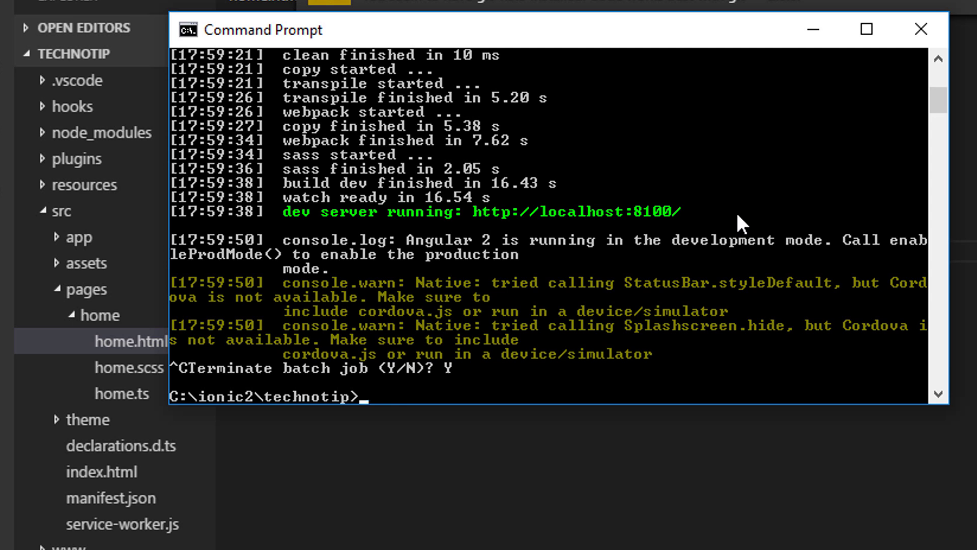
text(ionic)
- Generate a new page with `ionic g page second`
drag(520, 29, 593, 30)
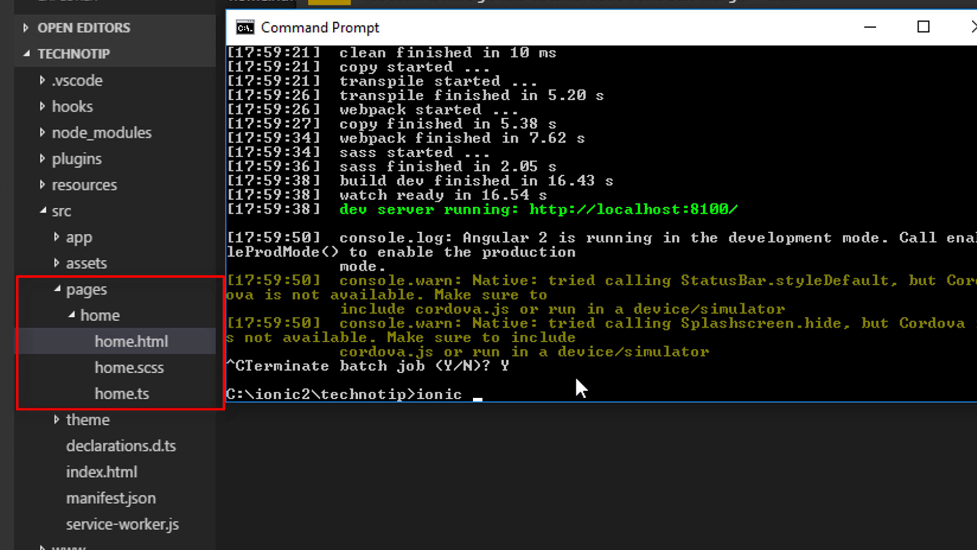
text(genera)
text(te)
key(BackSpace)
key(BackSpace)
key(BackSpace)
key(BackSpace)
key(BackSpace)
key(BackSpace)
text(page seco)
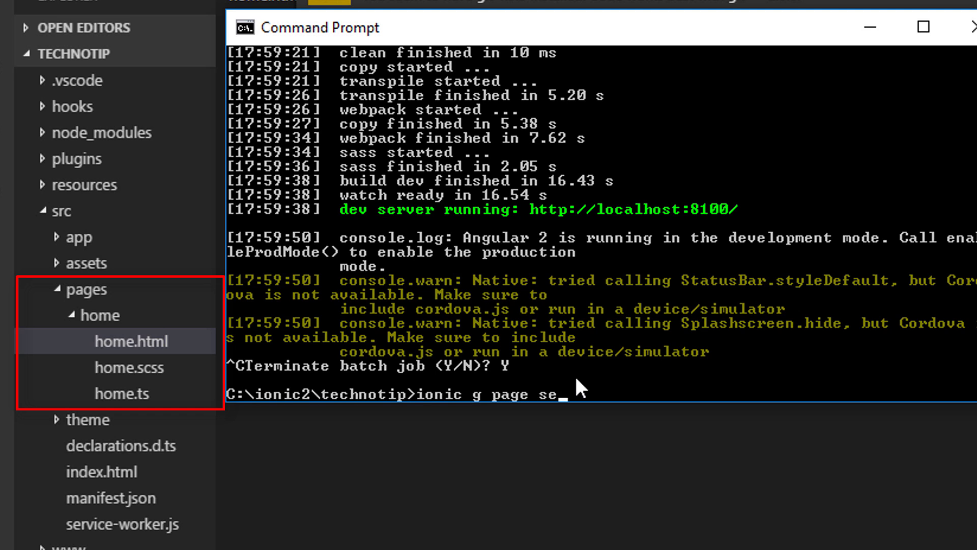
text(nd)
key(Return)
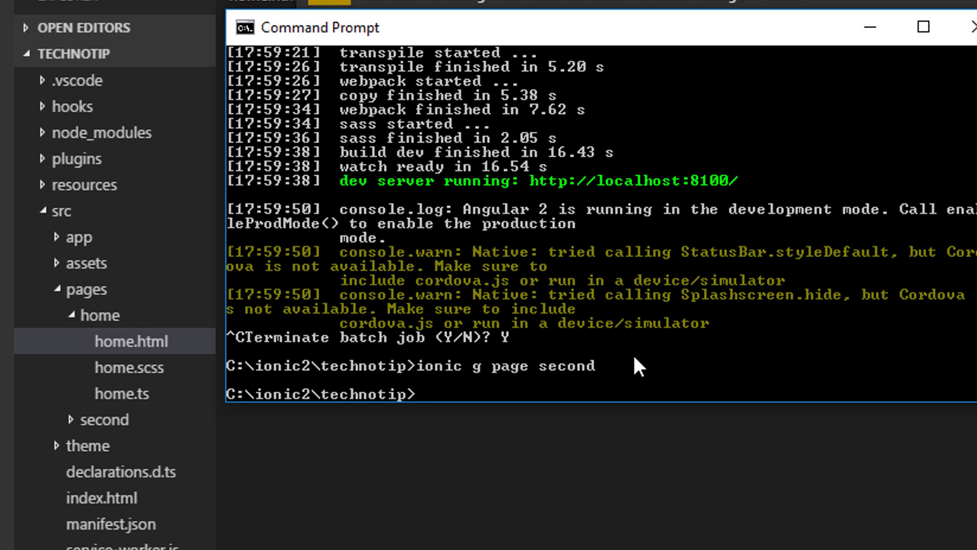
text(ionic serve -l -c)
- Restart `ionic serve -l -c` and open second.html from the second page folder
key(Return)
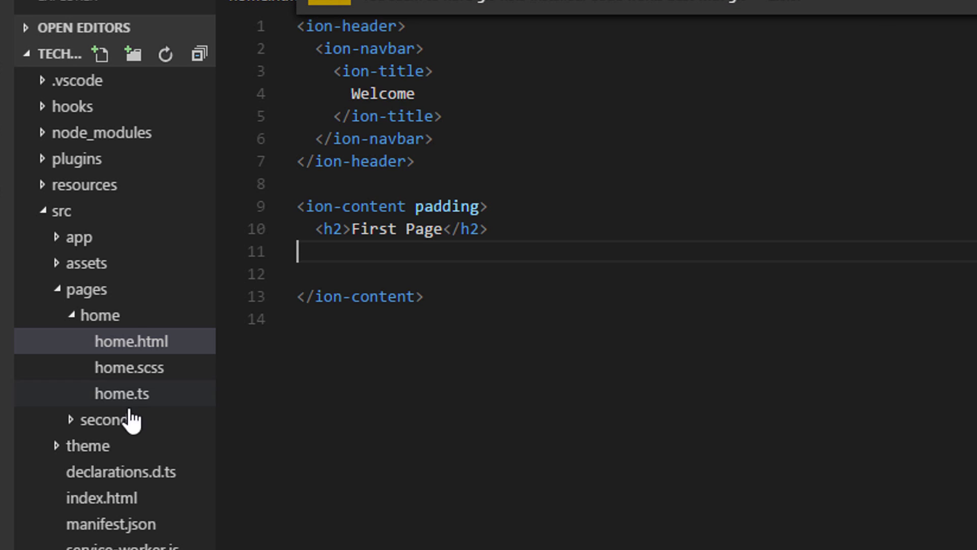
click(71, 420)
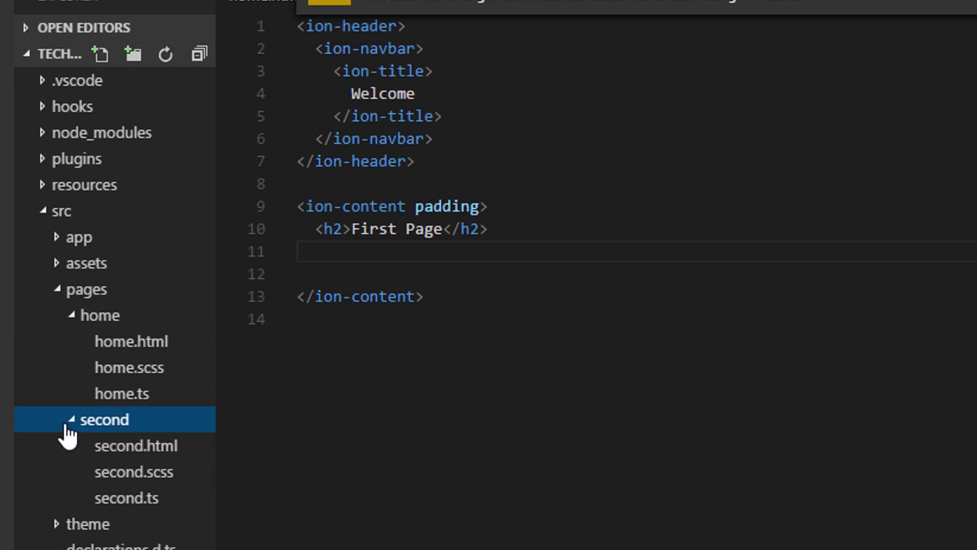
click(132, 446)
- Add a Second page heading inside second.html's content, save, and reopen home.ts
click(453, 385)
text(<h2>)
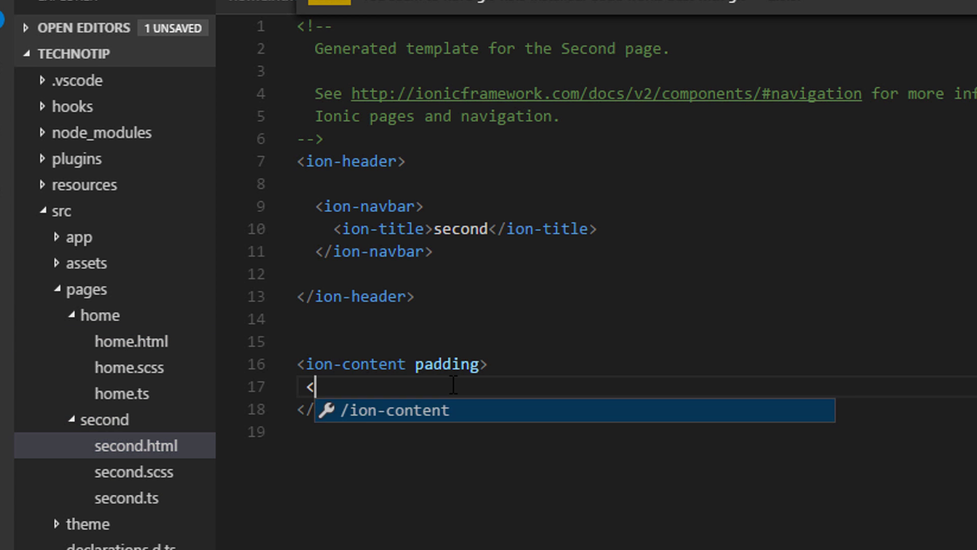
text(Second Page)
key(Return)
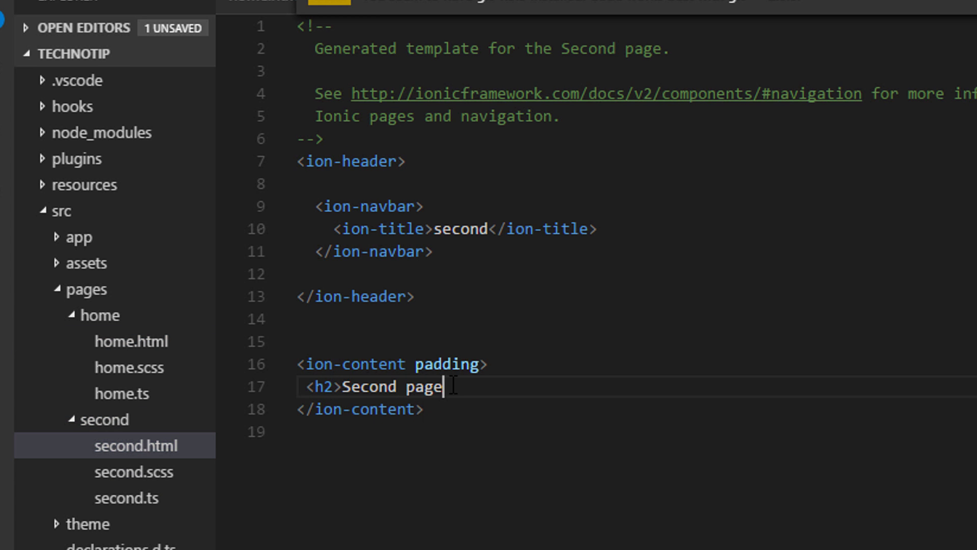
text(</h2>)
key(ctrl+s)
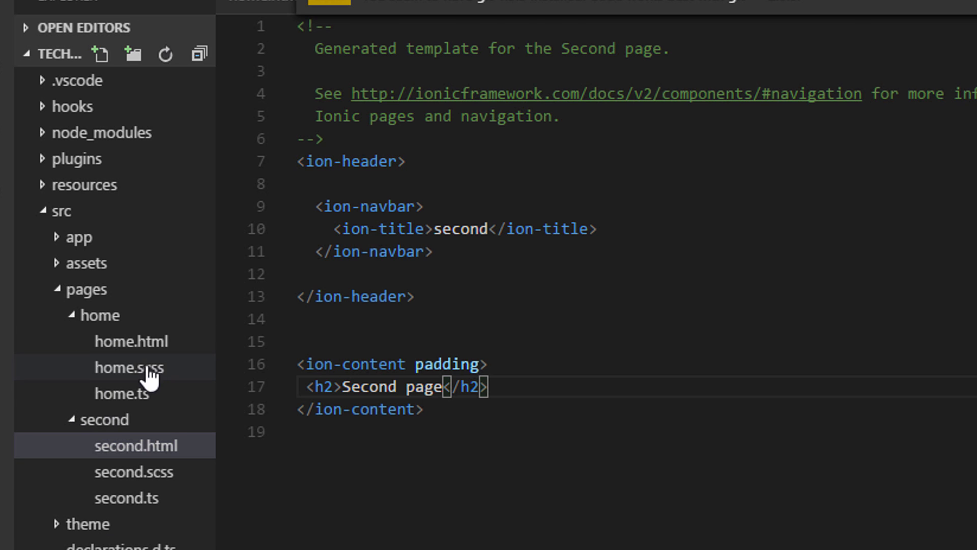
click(148, 394)
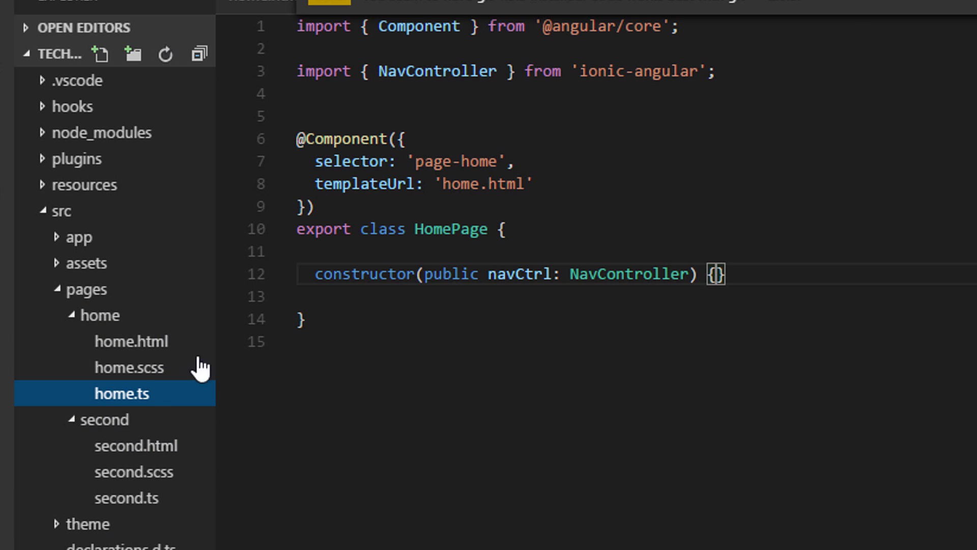
- Add an import line from '../second/second' below the NavController import in home.ts
click(814, 74)
key(Return)
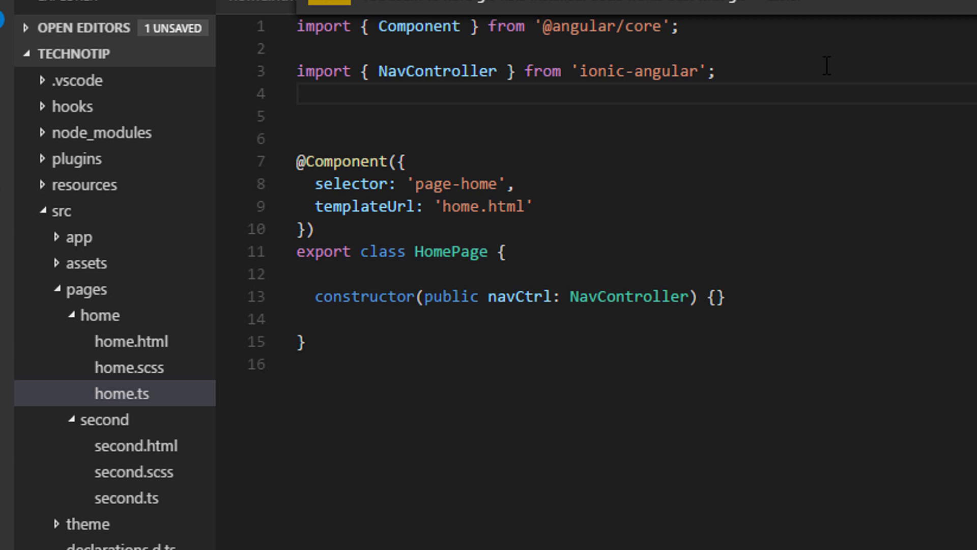
text(impoi)
key(BackSpace)
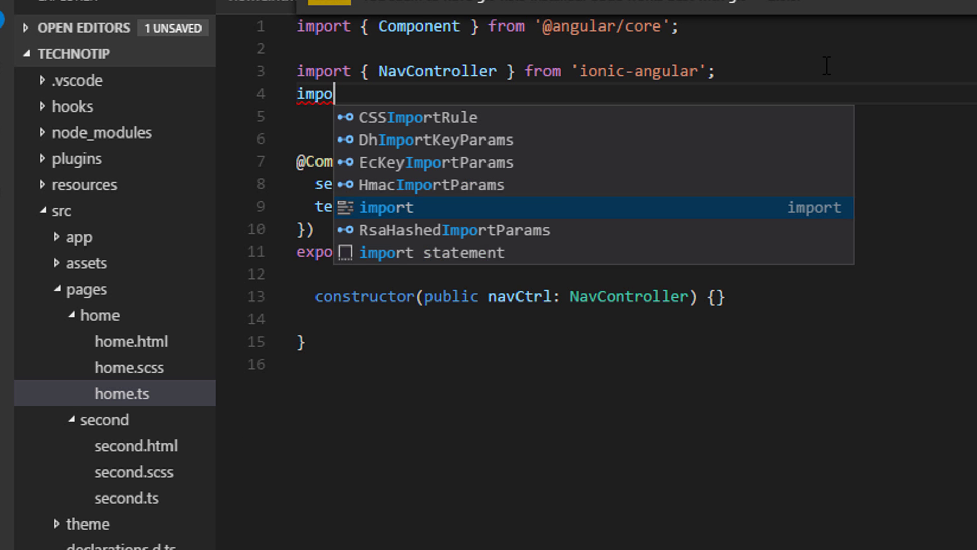
text(rt)
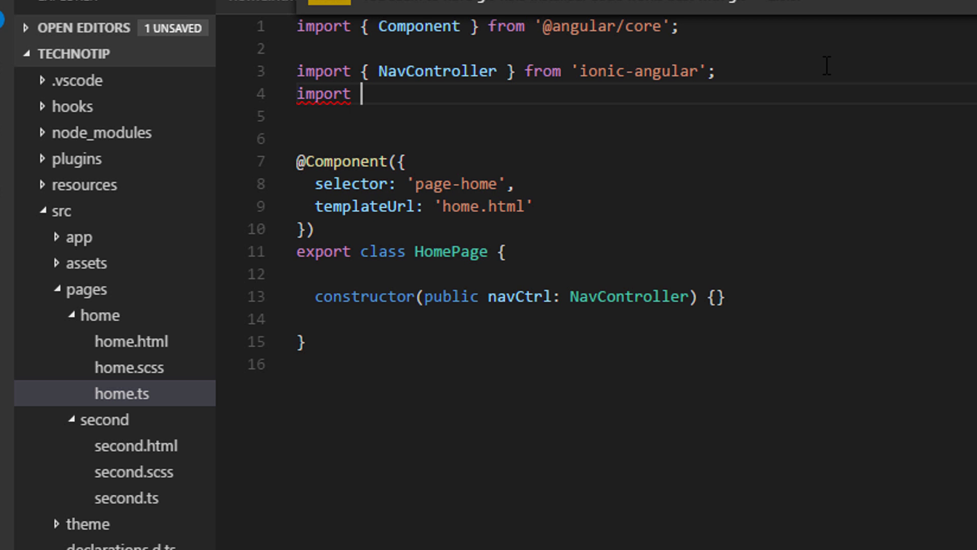
text( {} f)
text(ro)
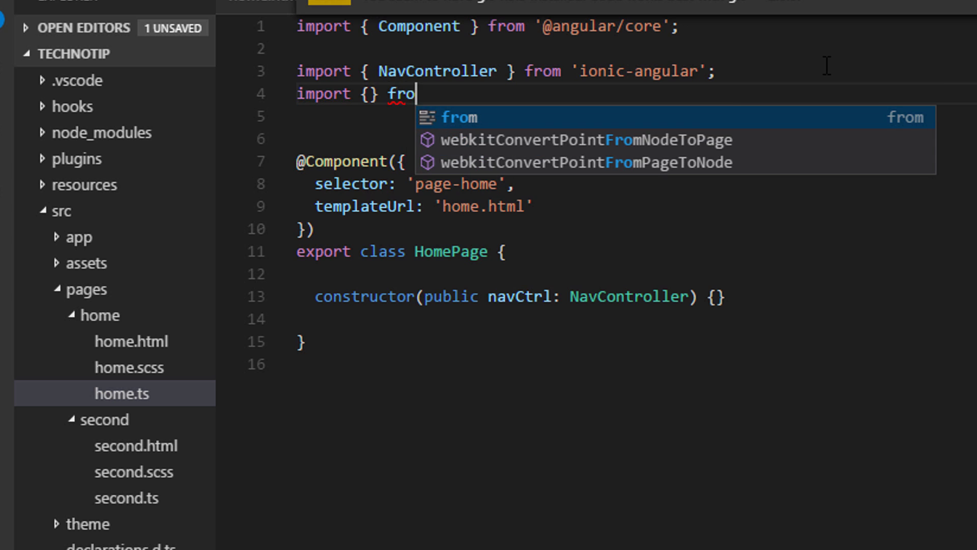
text(m '')
key(Left)
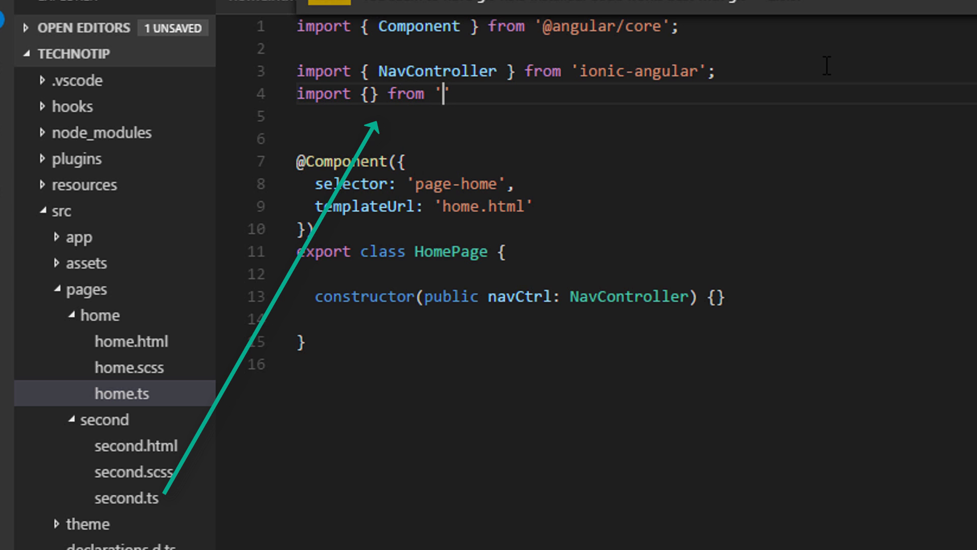
text(../)
text(second)
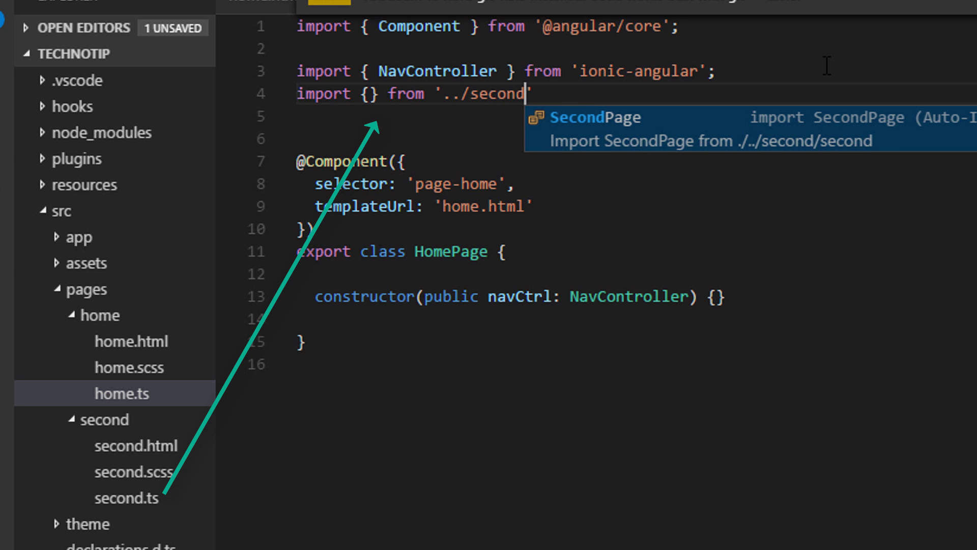
text(/second)
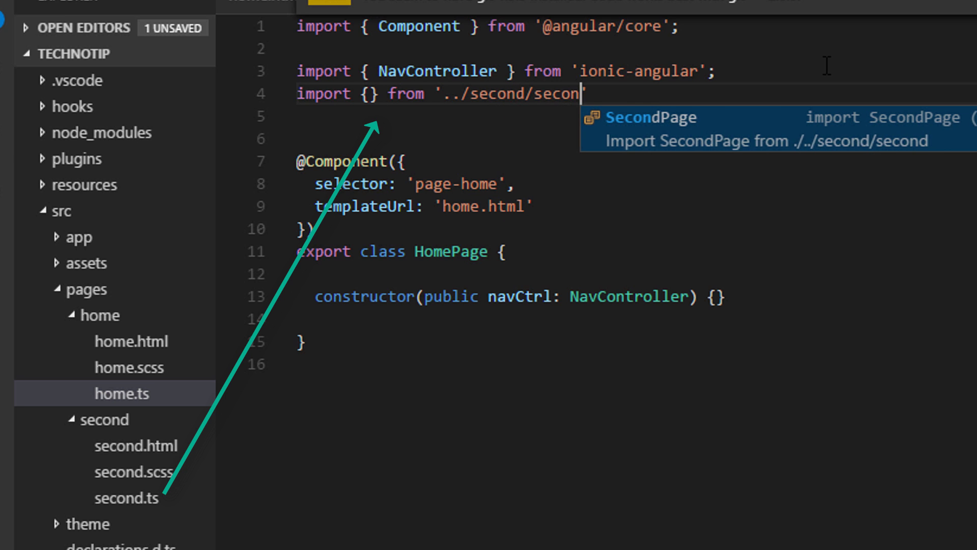
key(End)
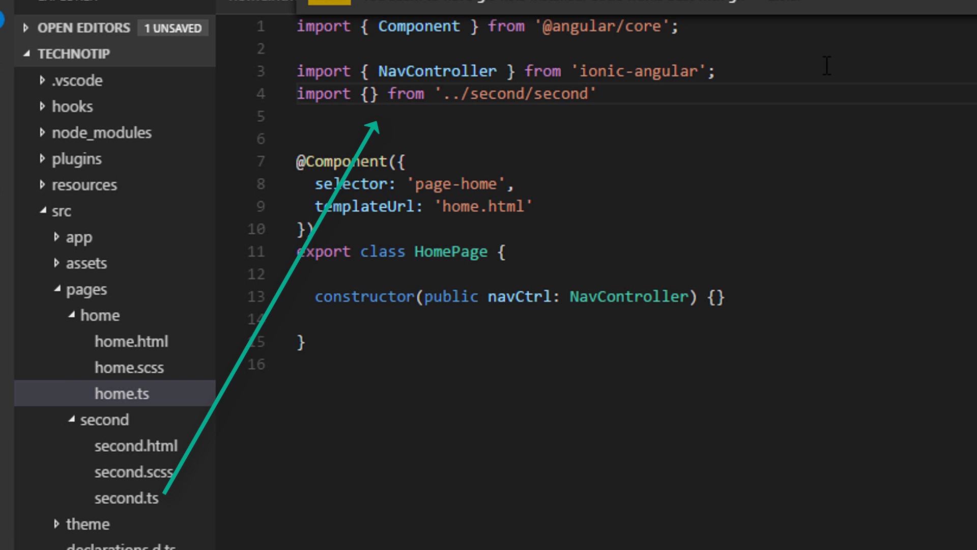
text(;)
- Copy the SecondPage class name from second.ts into the import braces
click(126, 498)
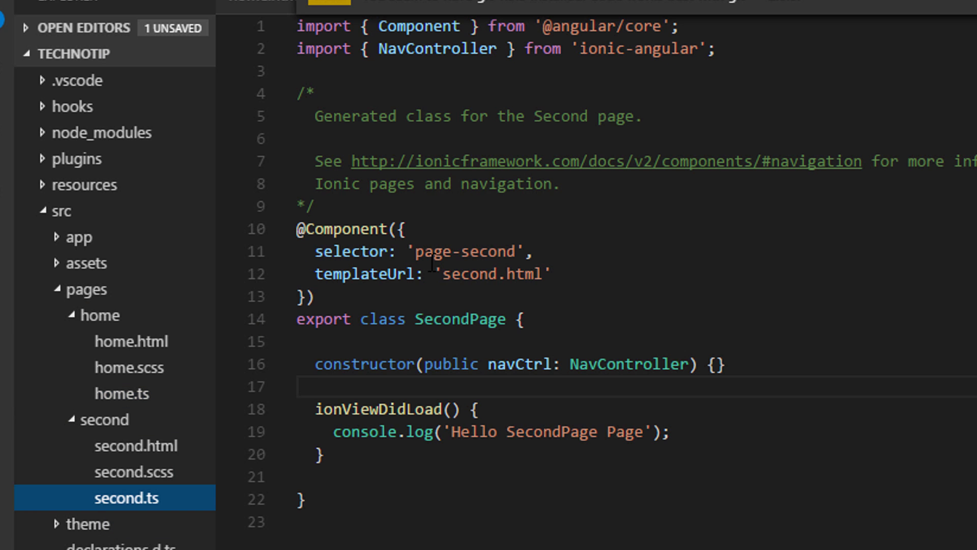
double_click(455, 318)
key(ctrl+c)
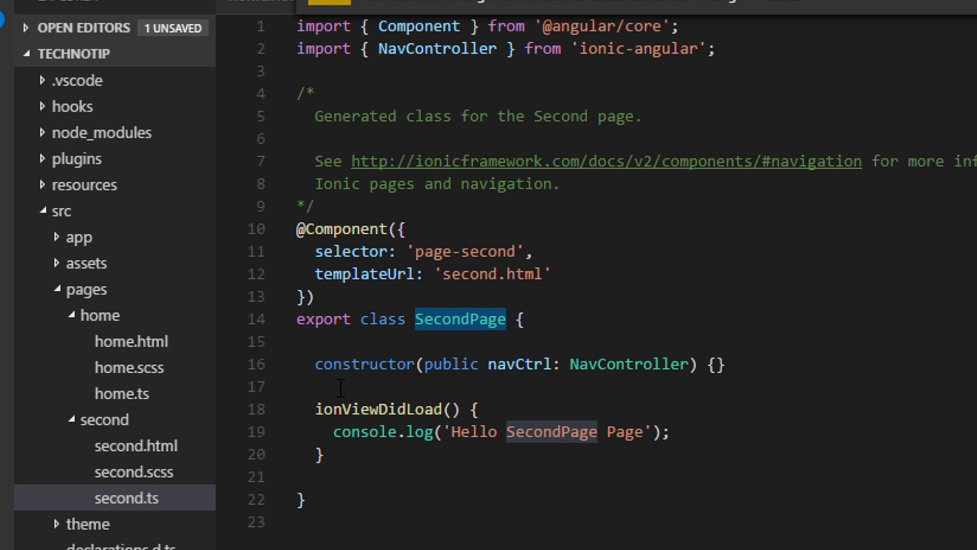
click(122, 393)
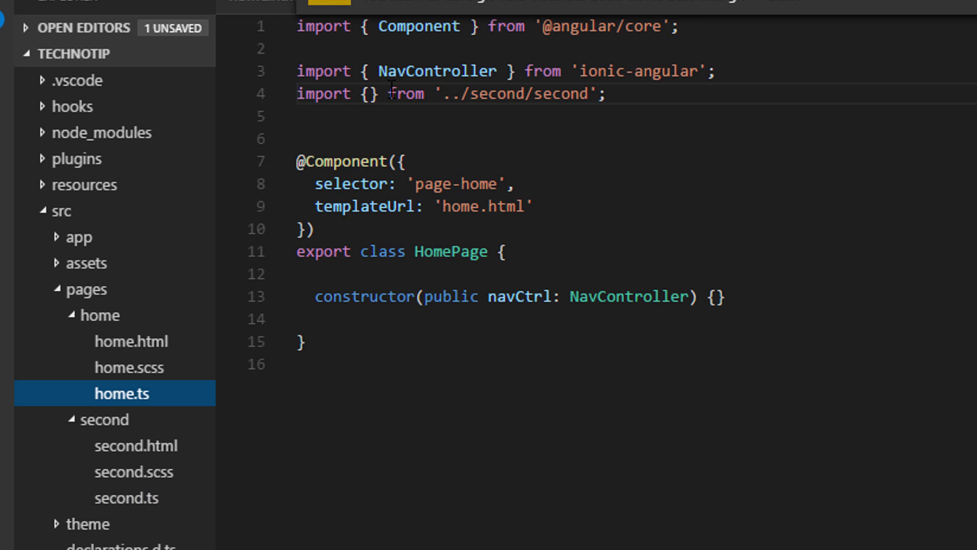
click(370, 93)
key(ctrl+v)
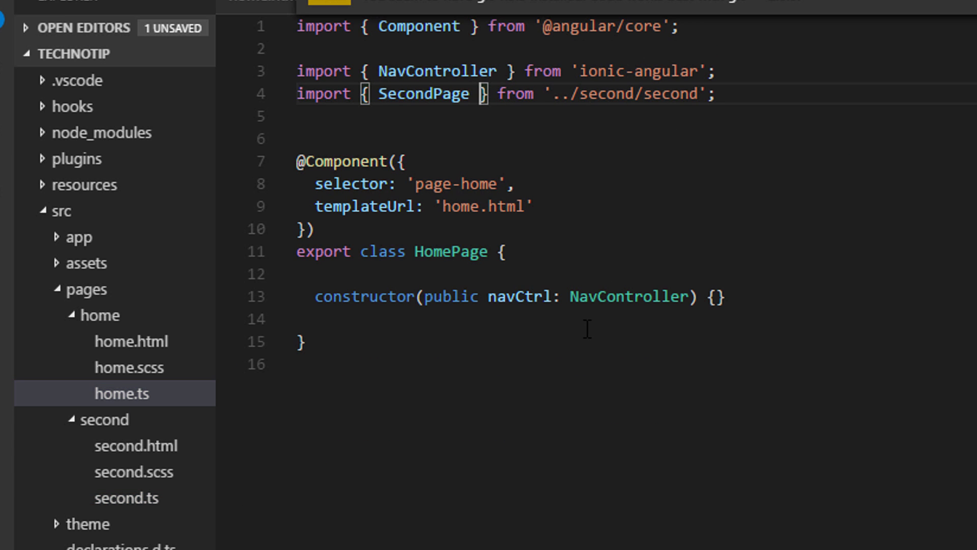
- Add a Next Page ion-button below the First Page heading in home.html
click(132, 341)
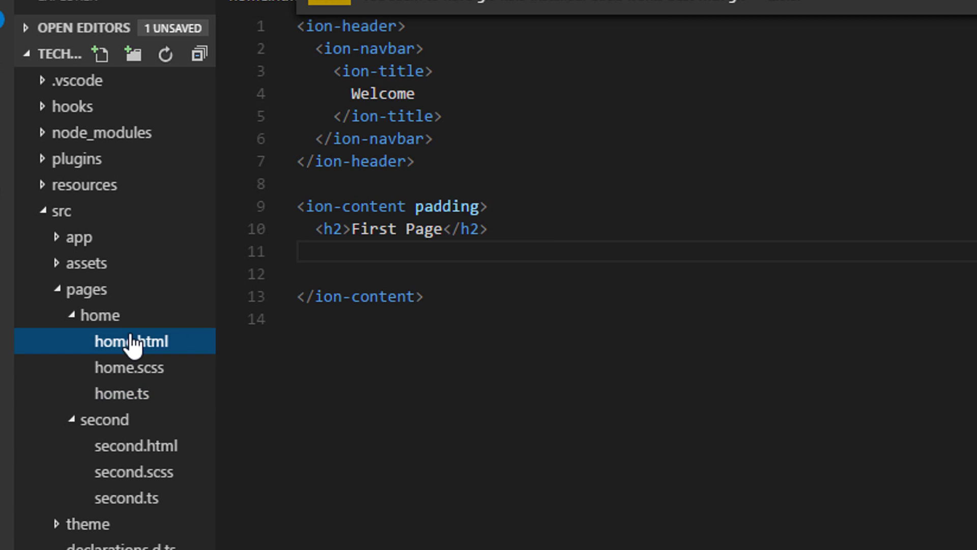
click(560, 252)
key(Return)
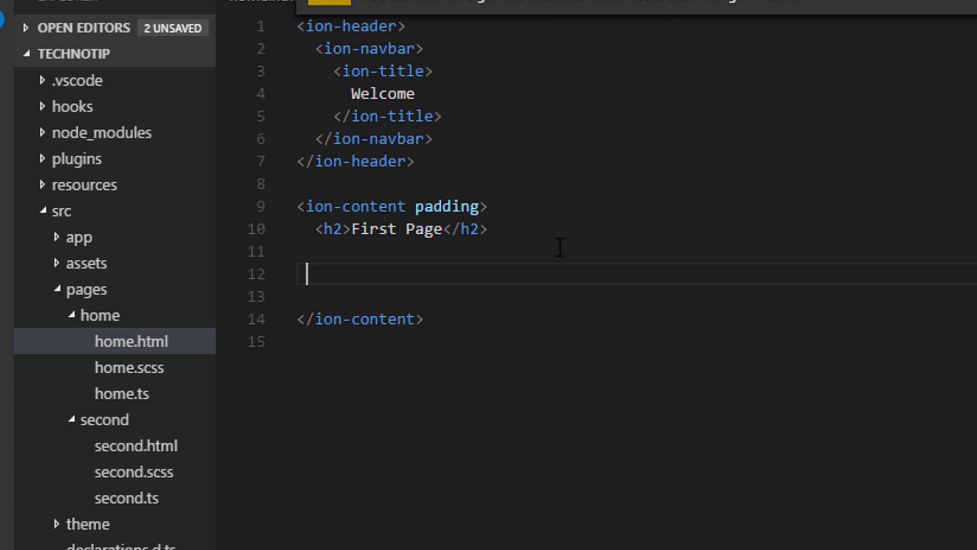
text(<button>)
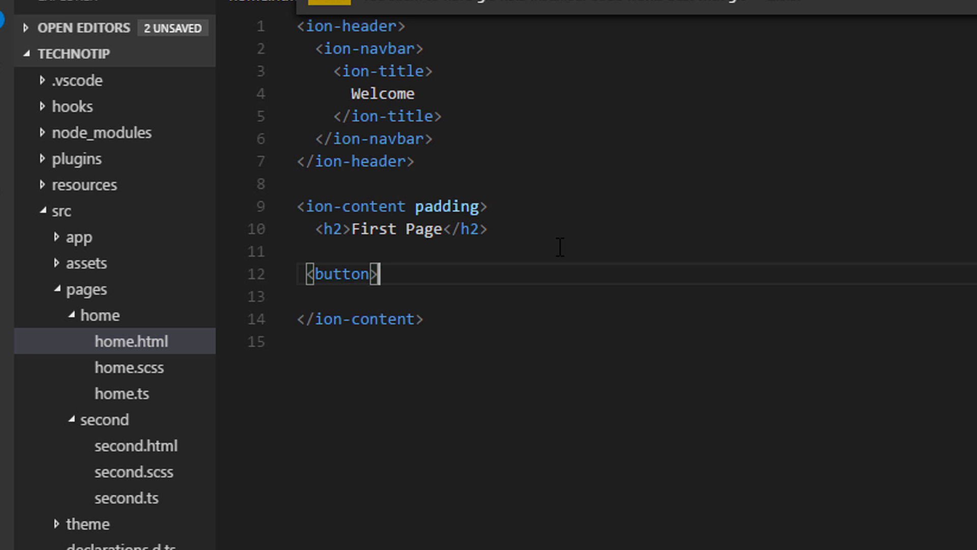
key(Return)
text(</button>)
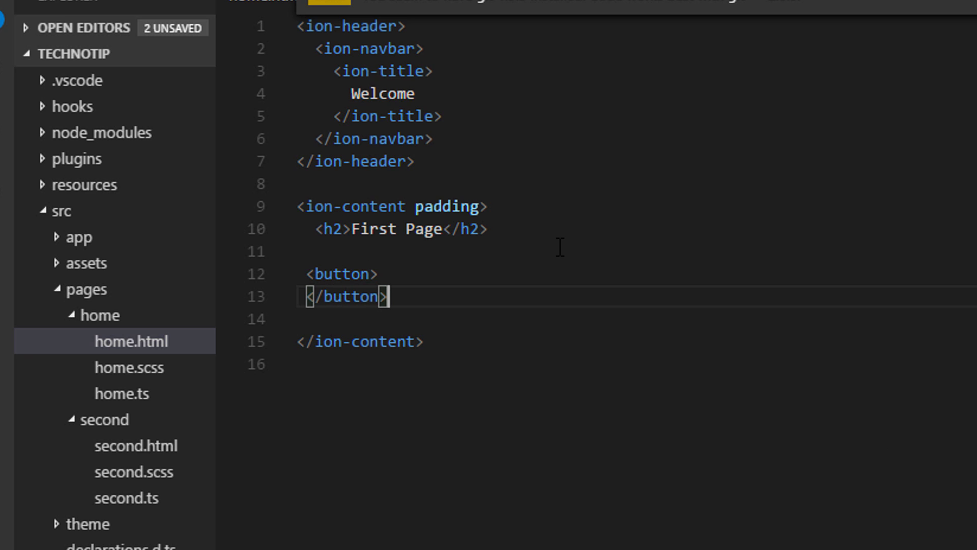
key(Up)
key(Return)
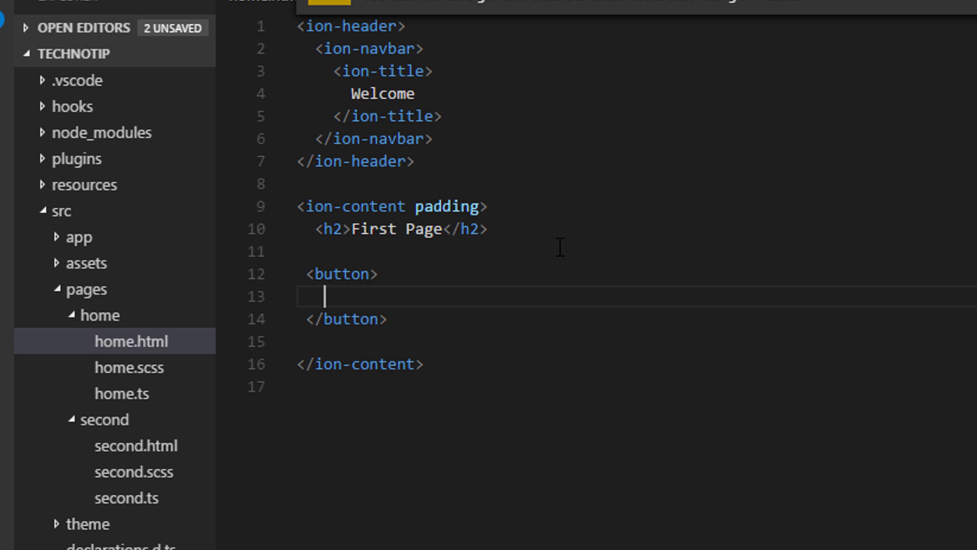
text(Next Page)
key(Up)
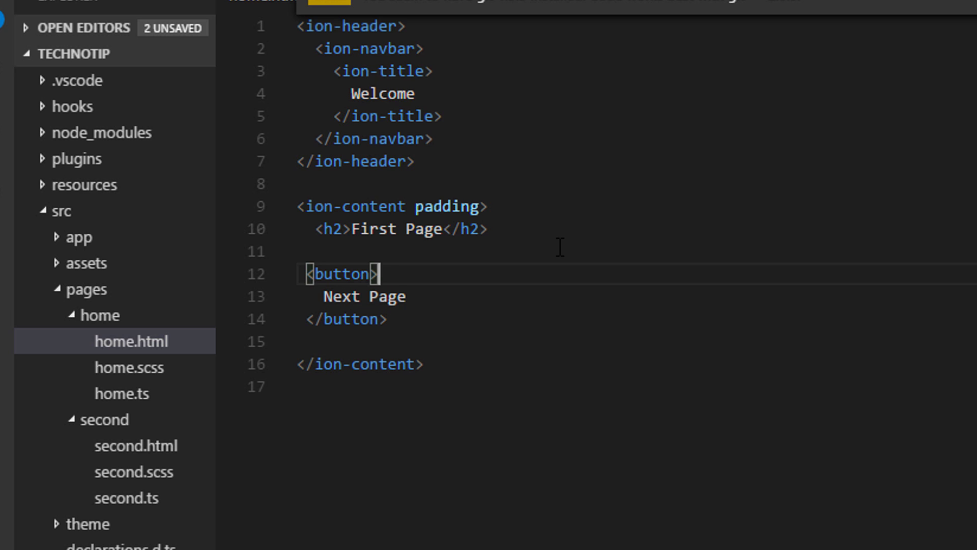
key(Left)
text(ion)
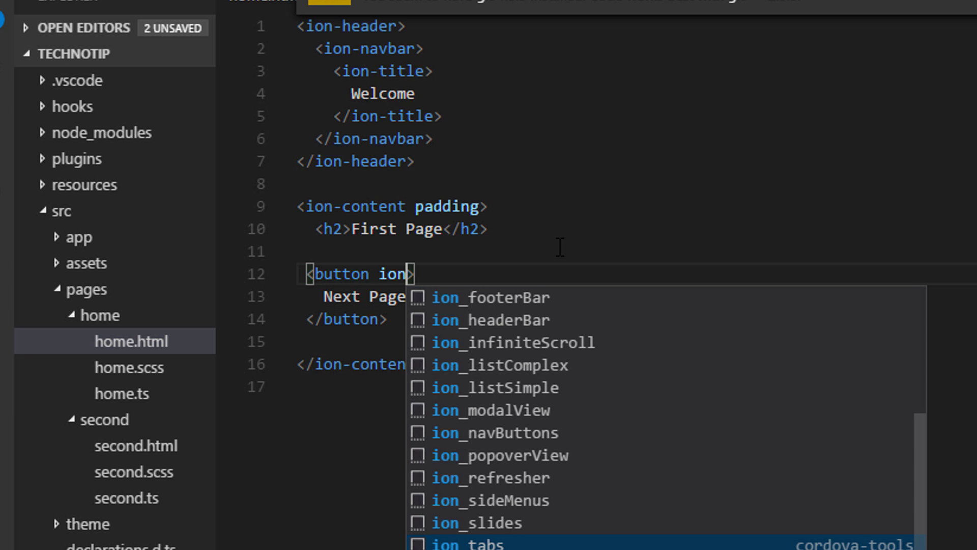
text(-button)
key(ctrl+s)
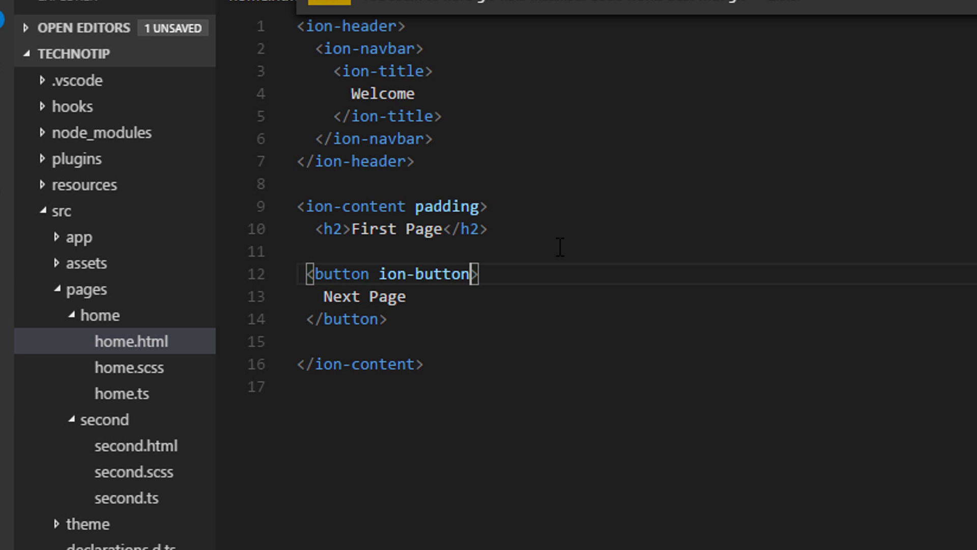
- Wire the button with (click)="nextPage();", save home.html, and select nextPage
click(394, 299)
click(475, 275)
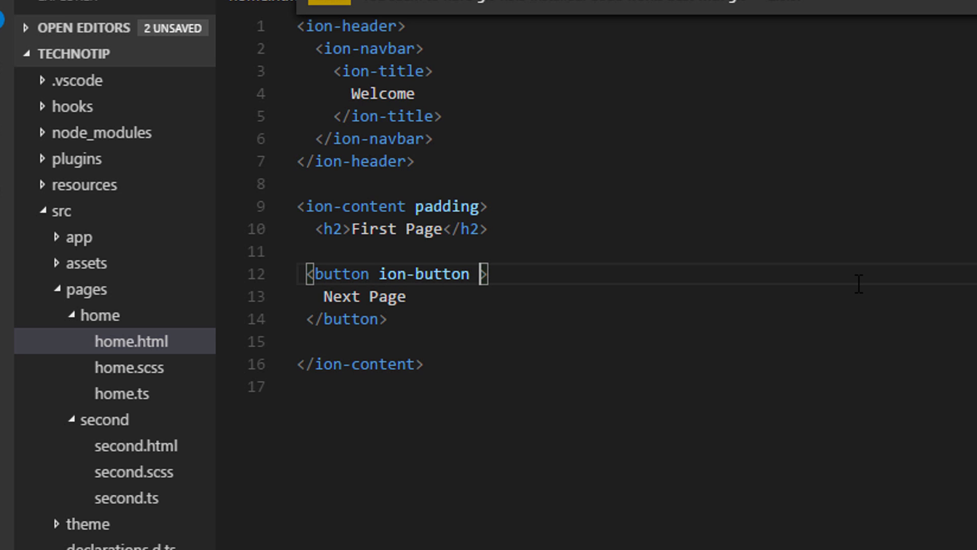
text(()="")
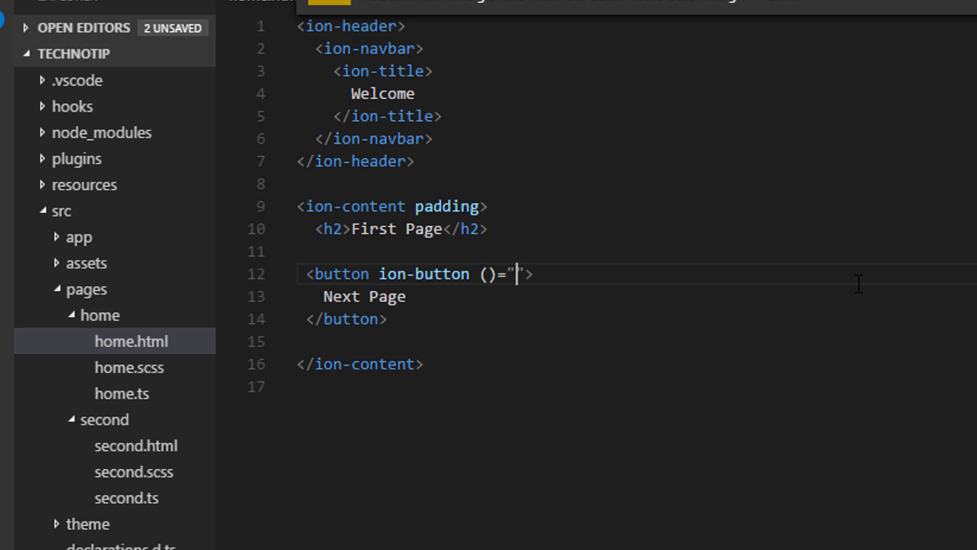
key(Left)
text(nextPage)
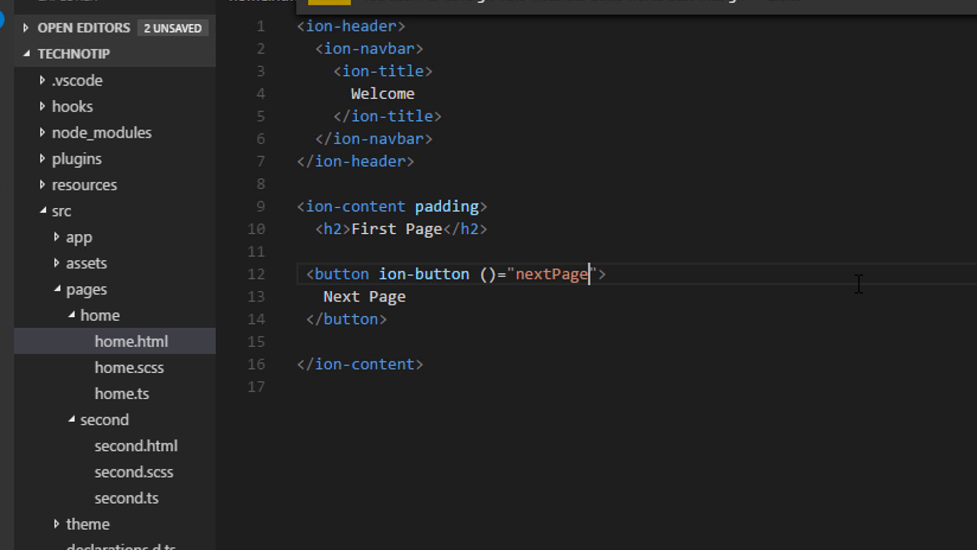
text(();)
key(Left)
key(Left)
key(Left)
key(Left)
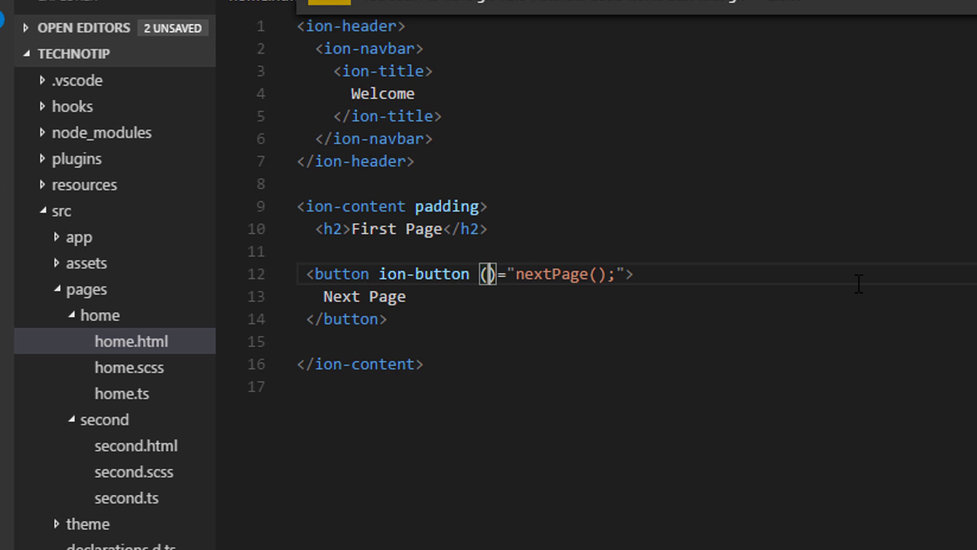
text(click)
key(ctrl+s)
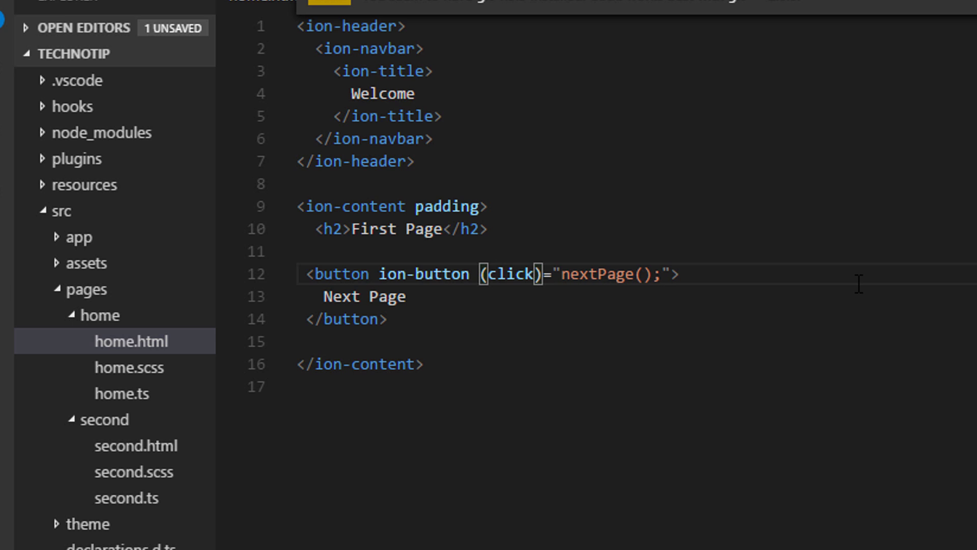
click(614, 261)
double_click(591, 274)
- Write a nextPage() method below the constructor calling this.navCtrl.push()
click(122, 393)
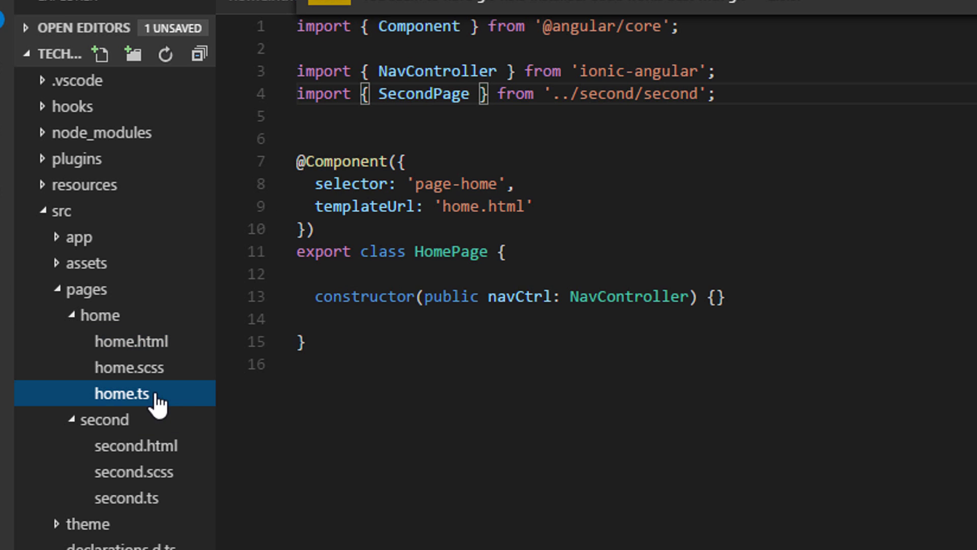
click(703, 314)
key(space)
key(space)
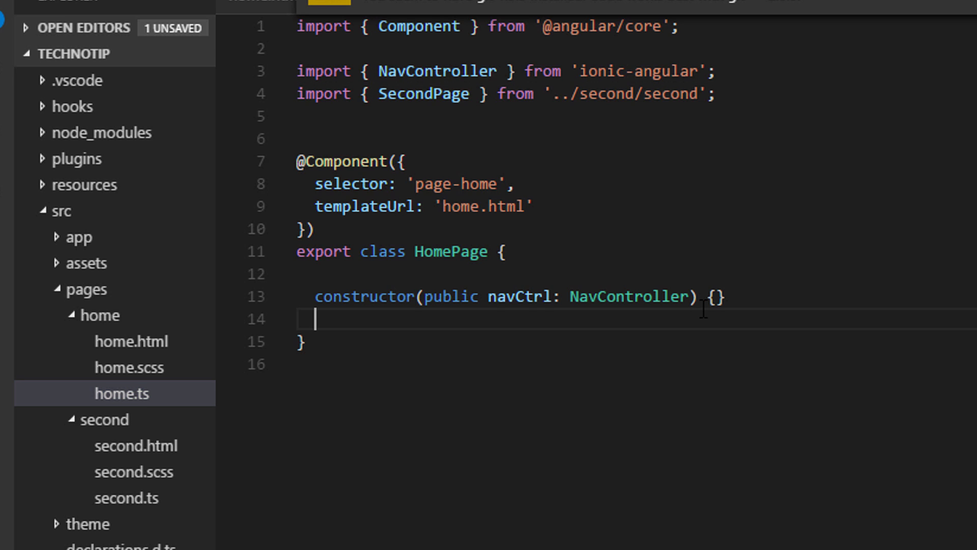
text(nextPage())
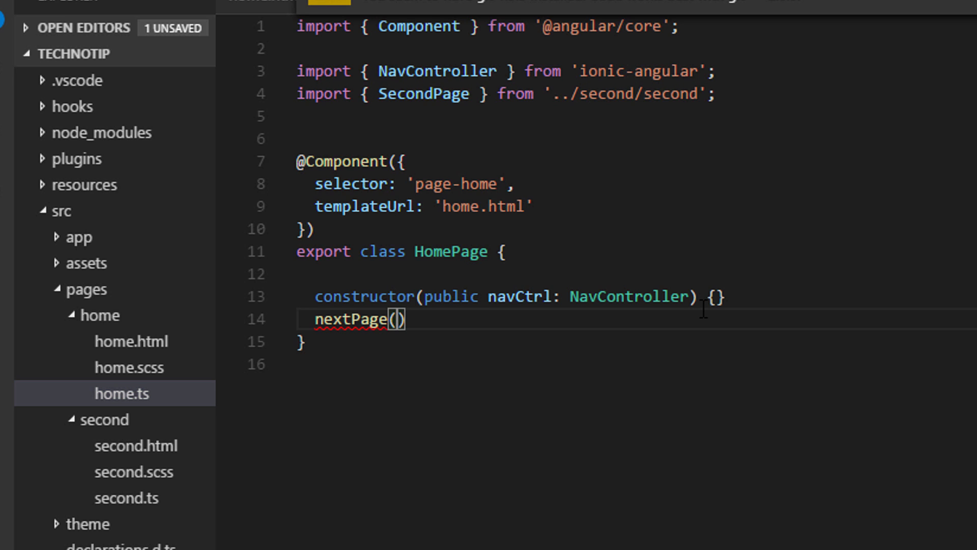
text({})
key(Return)
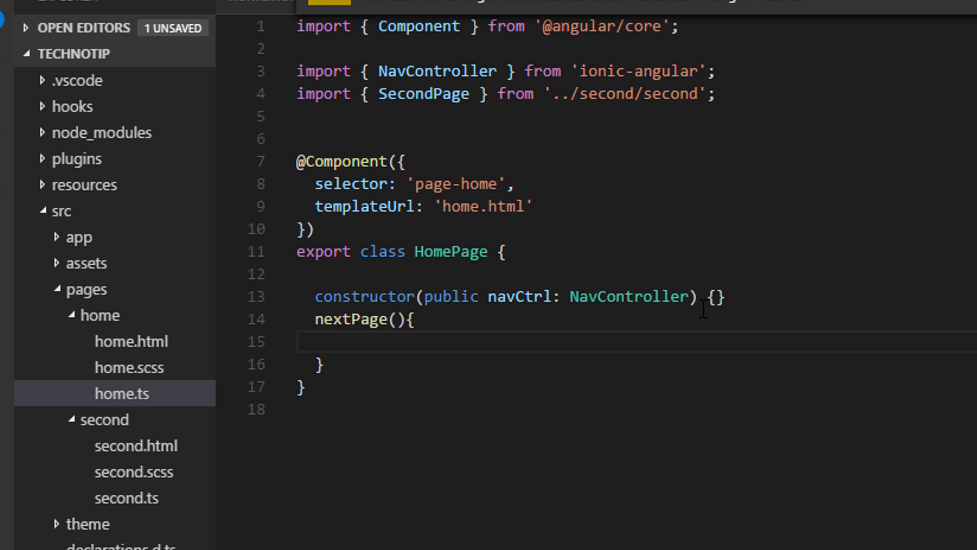
double_click(519, 296)
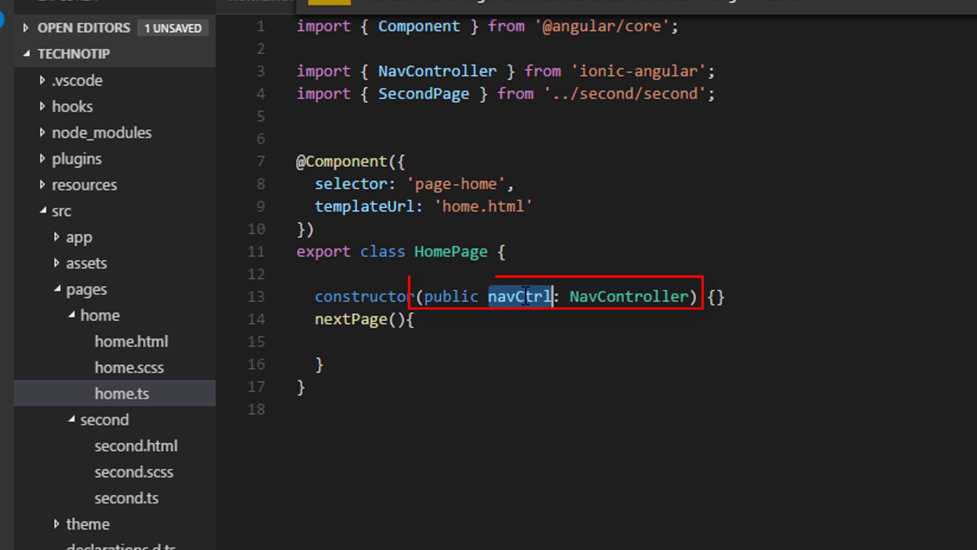
click(465, 341)
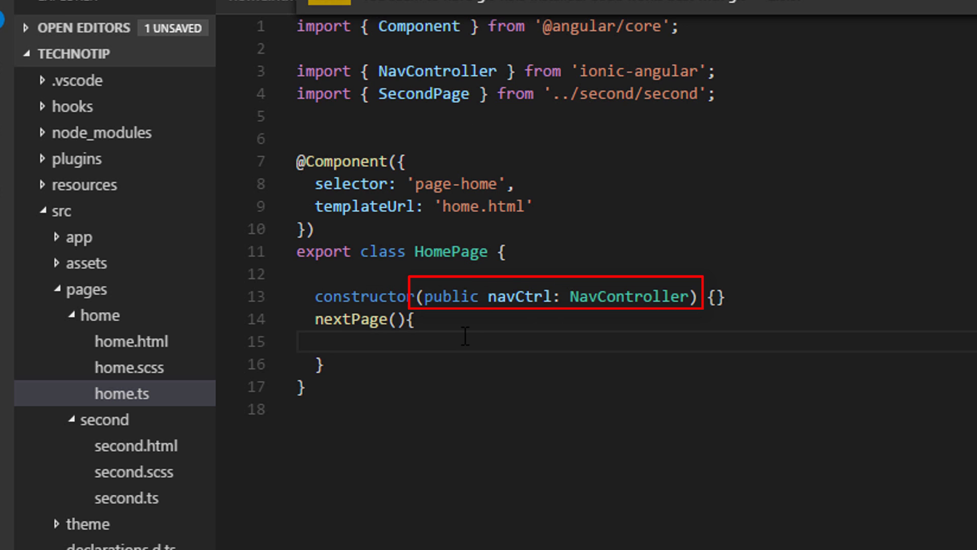
text(this.navCtrl.)
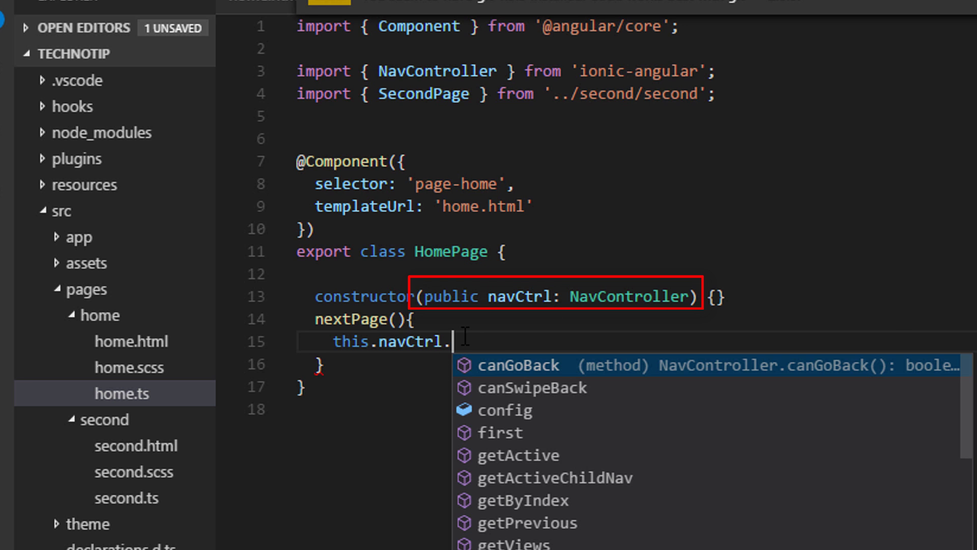
text(push()
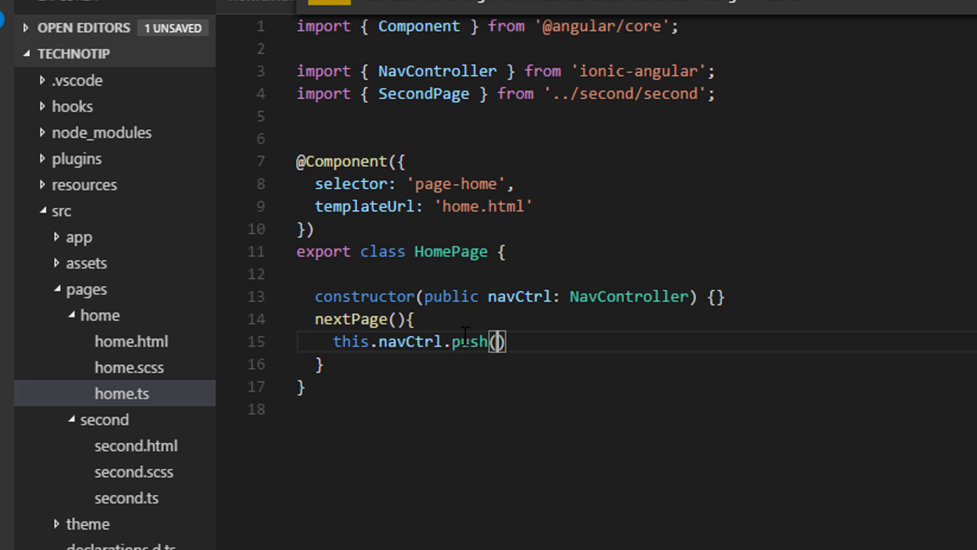
- Pass SecondPage to push, copied from the import, and save home.ts
double_click(419, 93)
key(ctrl+c)
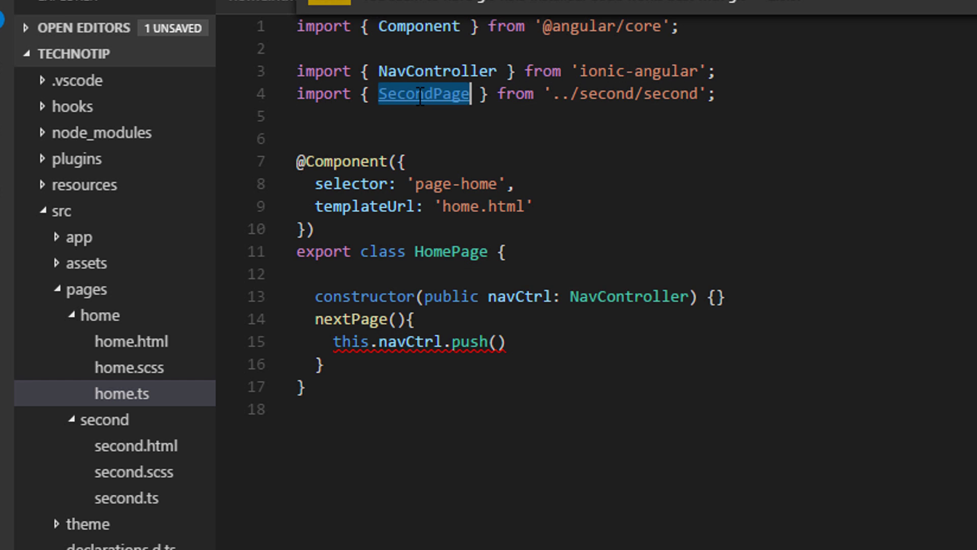
click(497, 339)
key(ctrl+v)
click(614, 345)
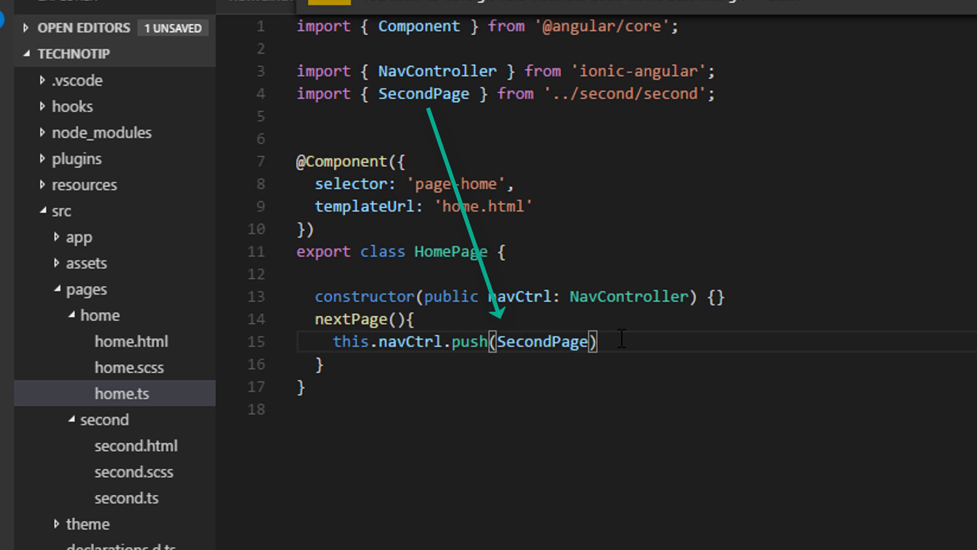
text(;)
key(ctrl+s)
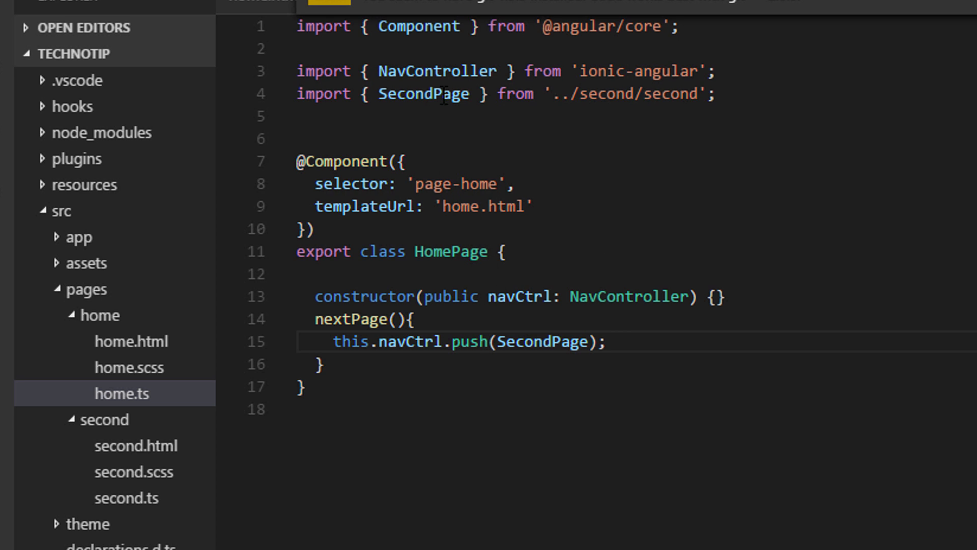
- Select the whole SecondPage import line in home.ts
double_click(443, 94)
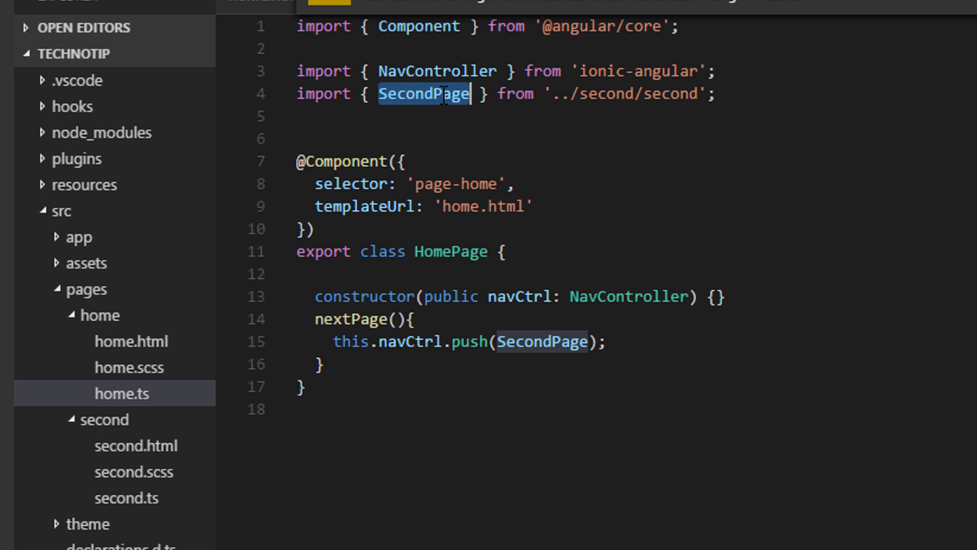
click(86, 423)
drag(741, 94, 296, 94)
key(ctrl+c)
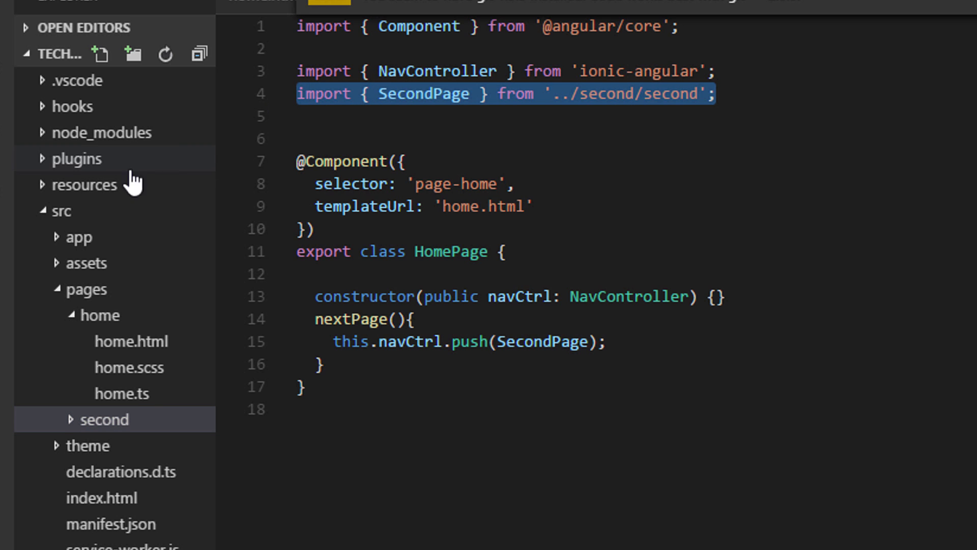
- Paste the SecondPage import into app.module.ts and copy the SecondPage name
click(79, 237)
click(129, 290)
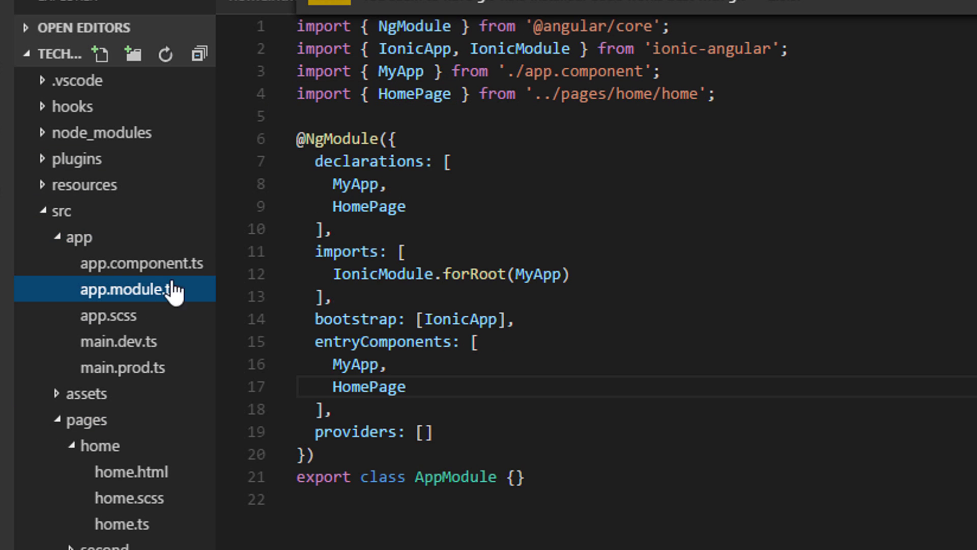
click(722, 93)
key(Return)
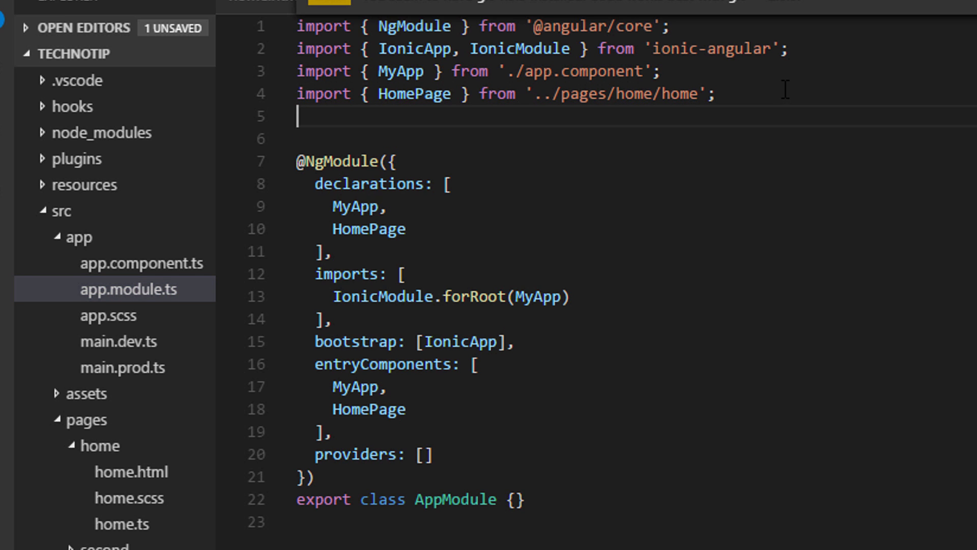
key(ctrl+v)
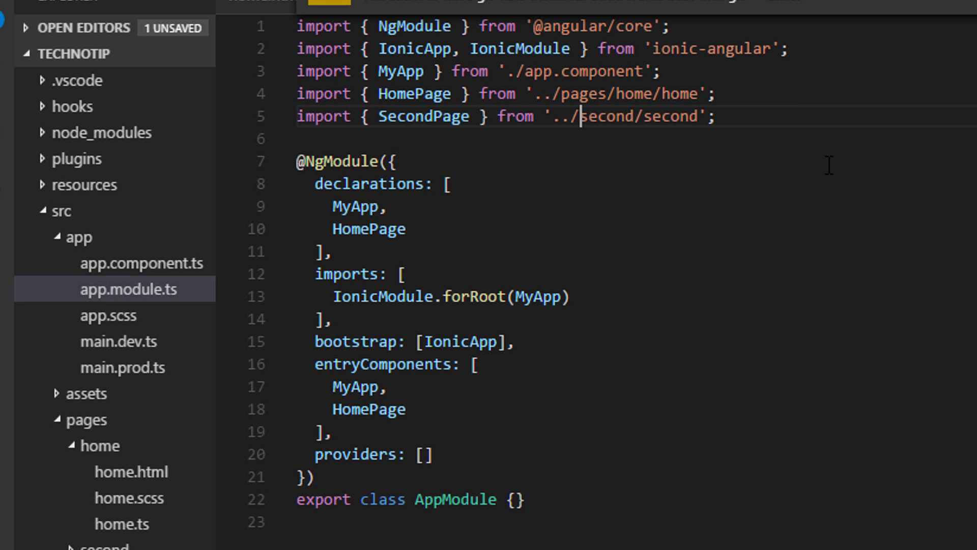
text(pages/)
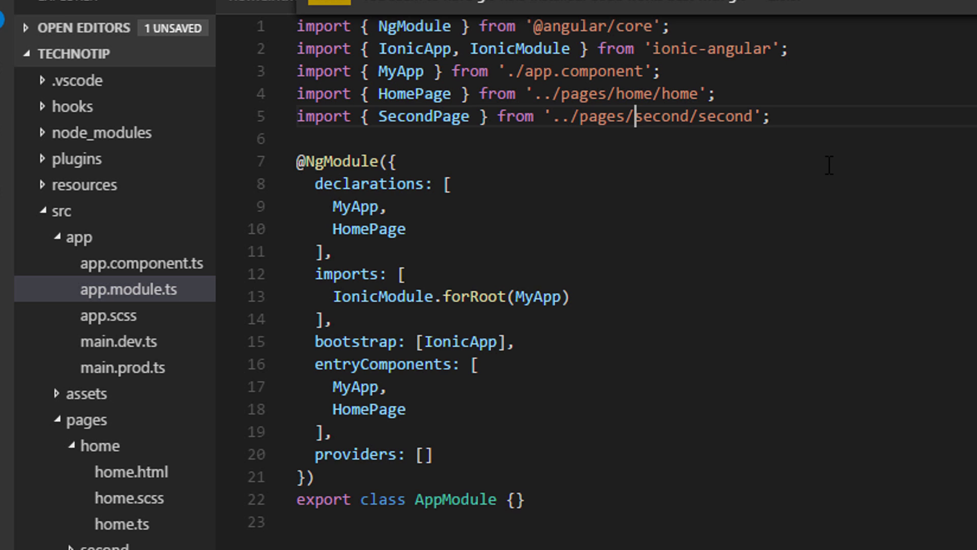
double_click(424, 117)
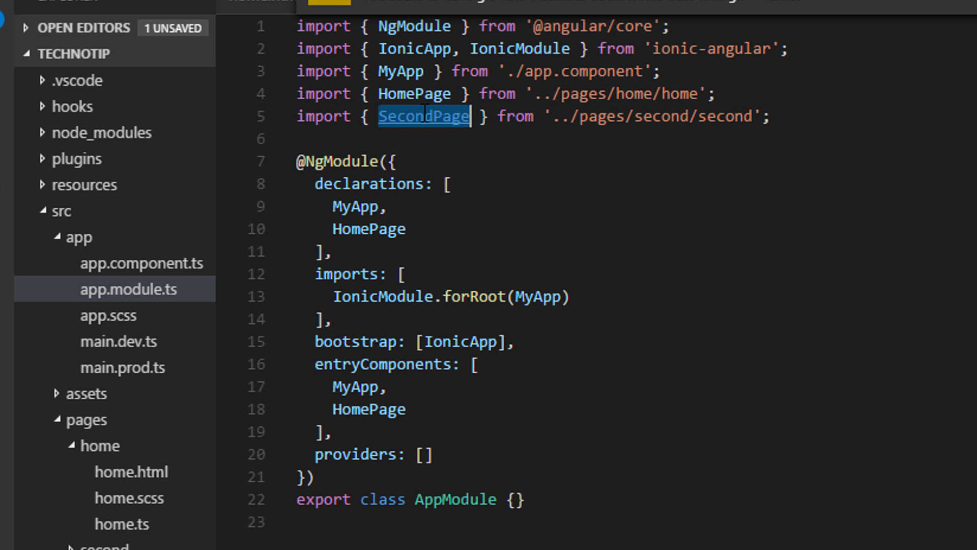
key(ctrl+x)
key(ctrl+z)
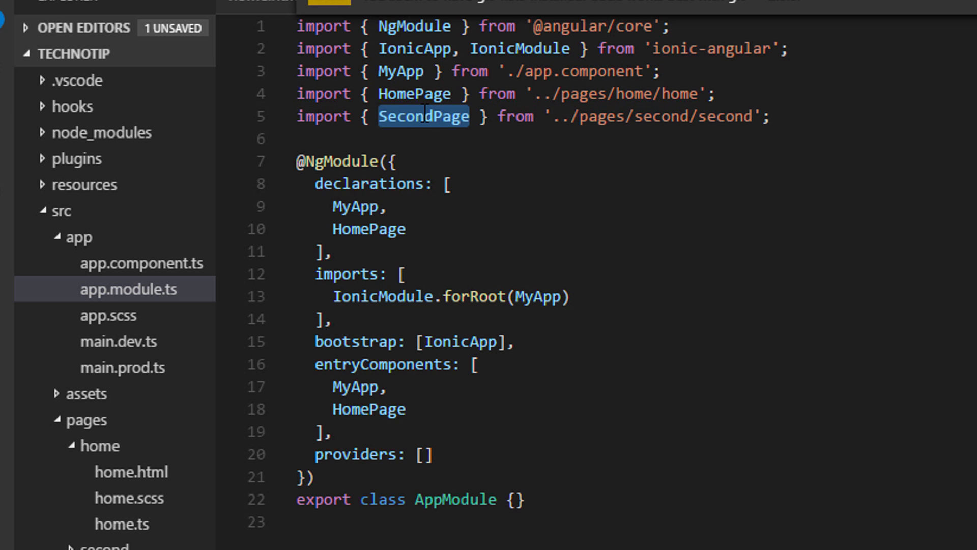
- Add SecondPage to declarations and entryComponents, then save app.module.ts
click(452, 251)
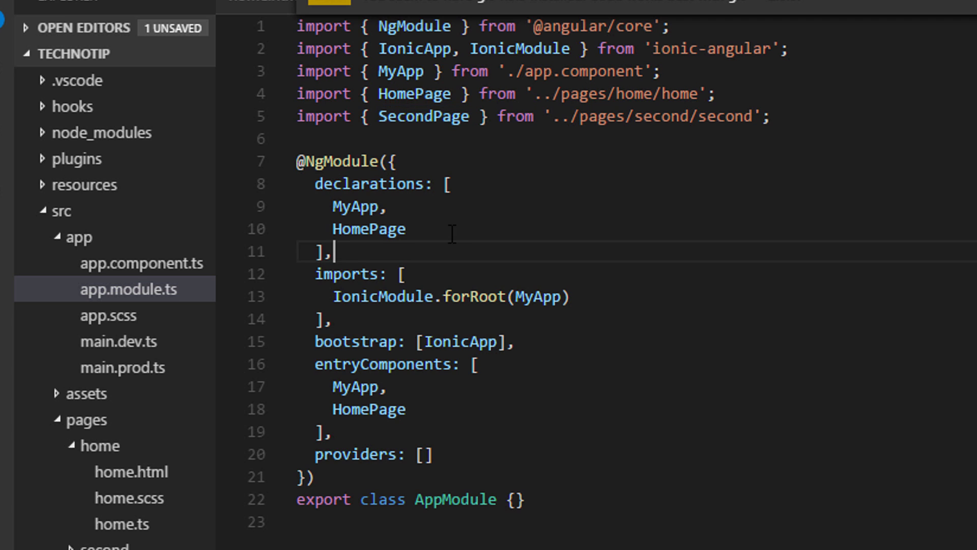
click(453, 229)
text(,)
key(Return)
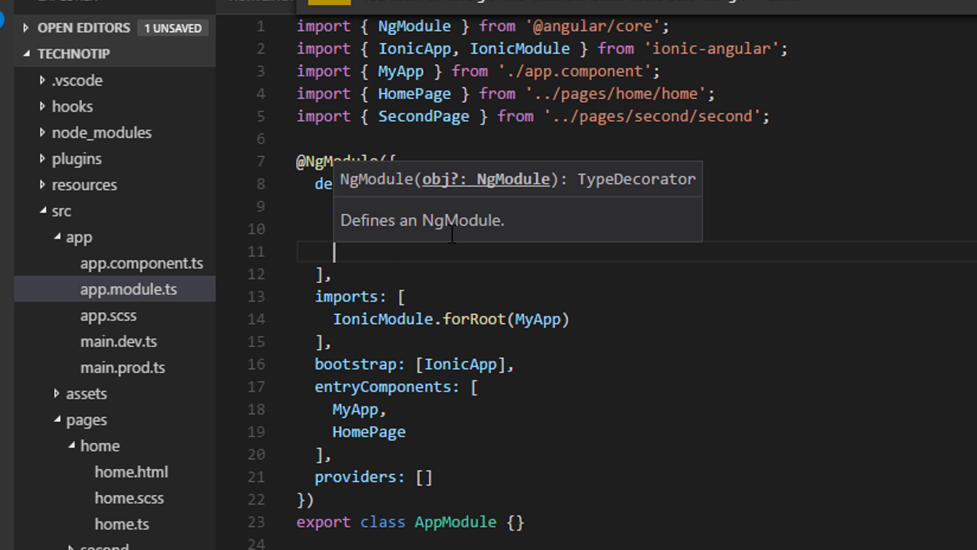
key(ctrl+v)
click(462, 432)
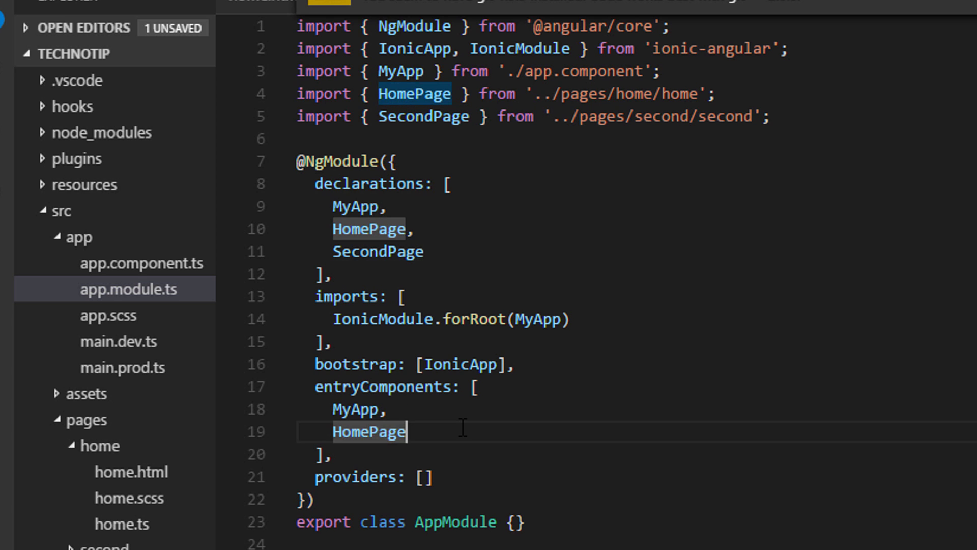
text(,)
key(Return)
key(ctrl+v)
key(ctrl+s)
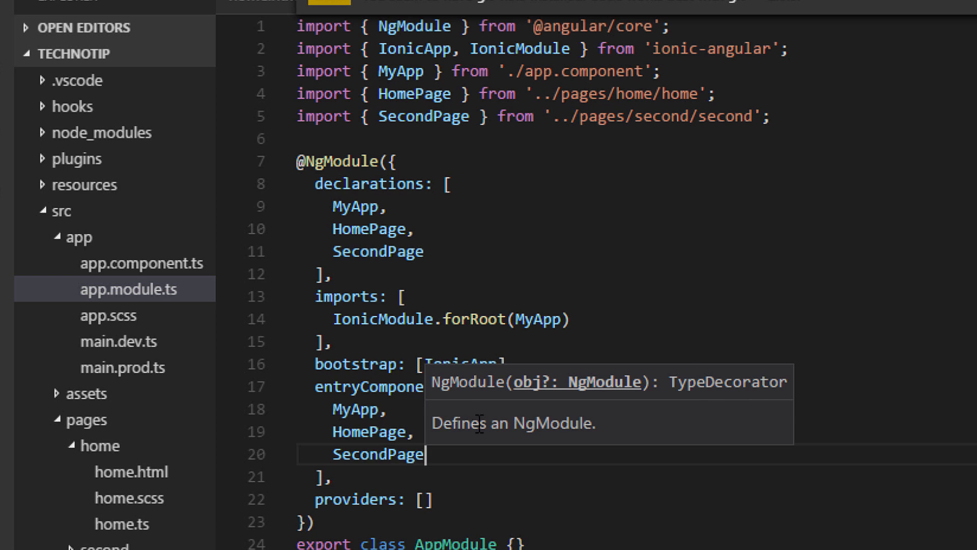
click(67, 238)
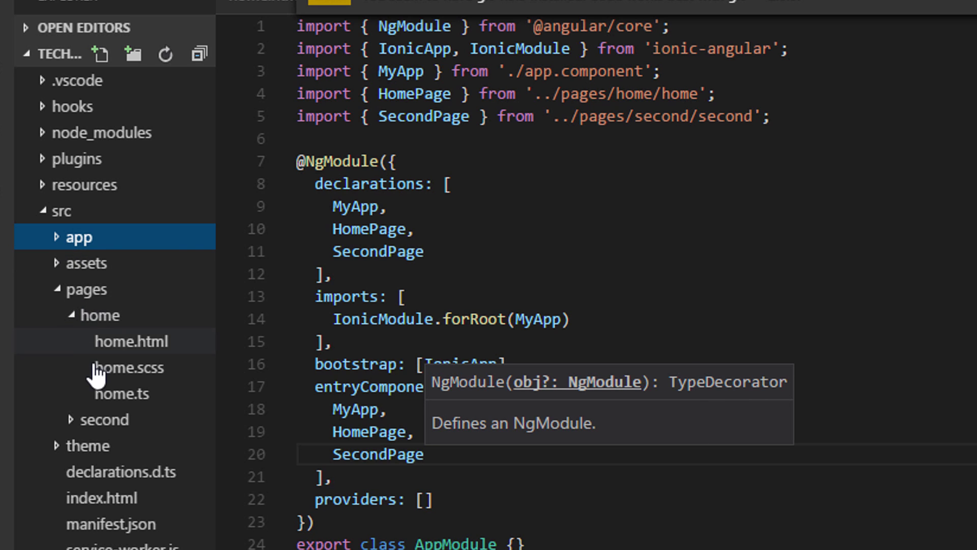
- Switch to the npm window to see the successful rebuild log
key(alt+Tab)
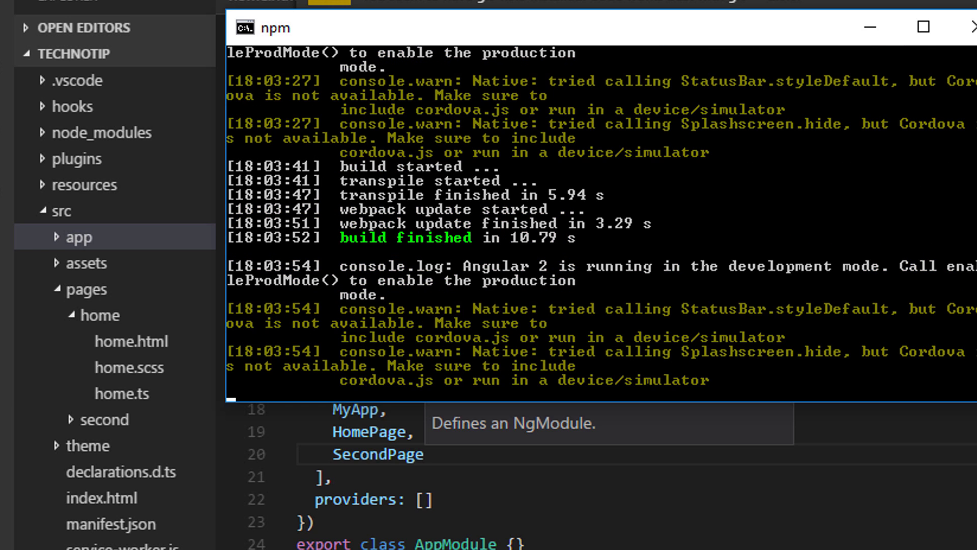
- In Chrome, go from First Page to Second page and back three times, then return to VS Code
key(alt+Tab)
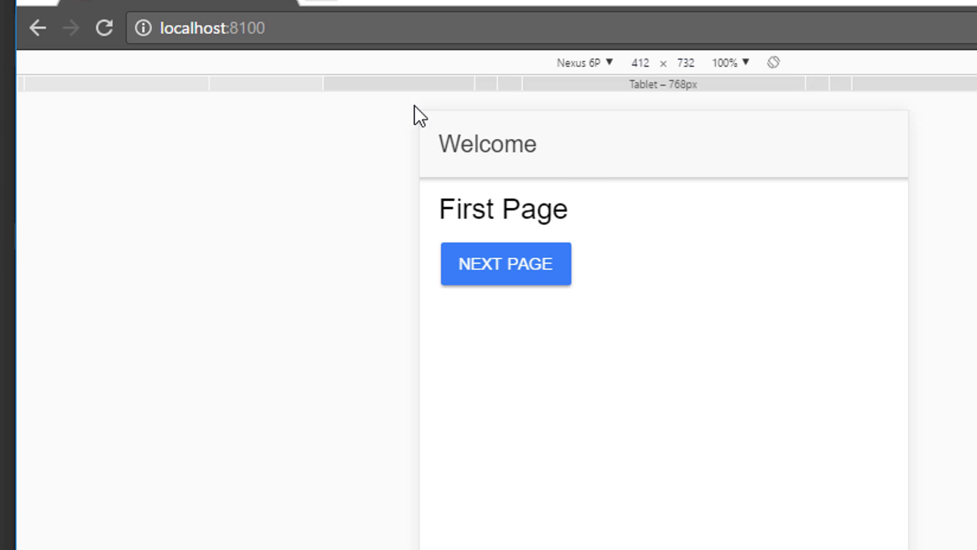
click(489, 266)
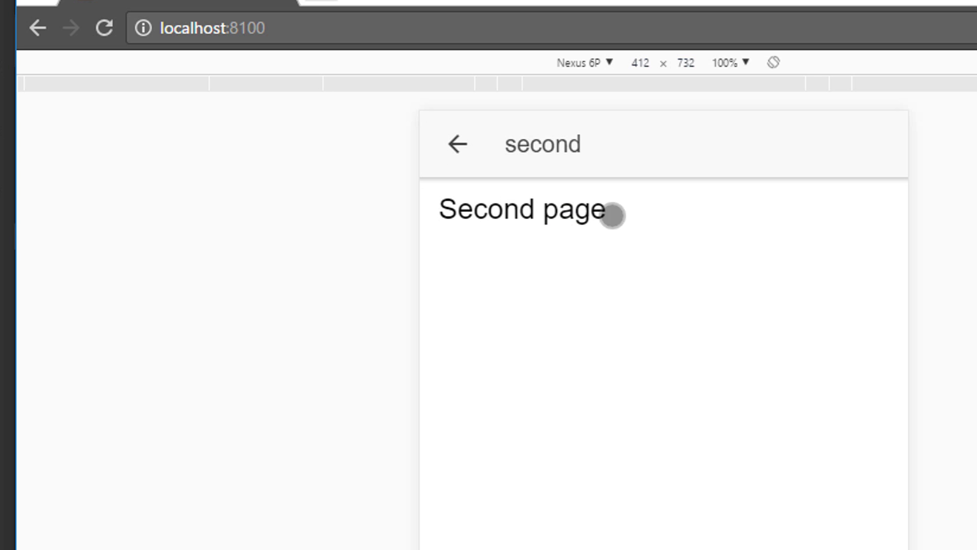
click(459, 144)
click(546, 266)
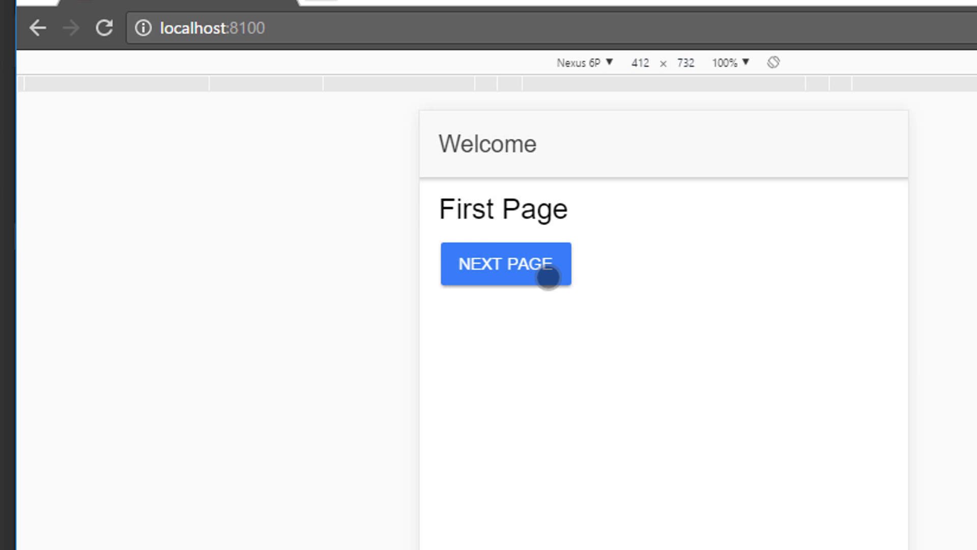
click(459, 144)
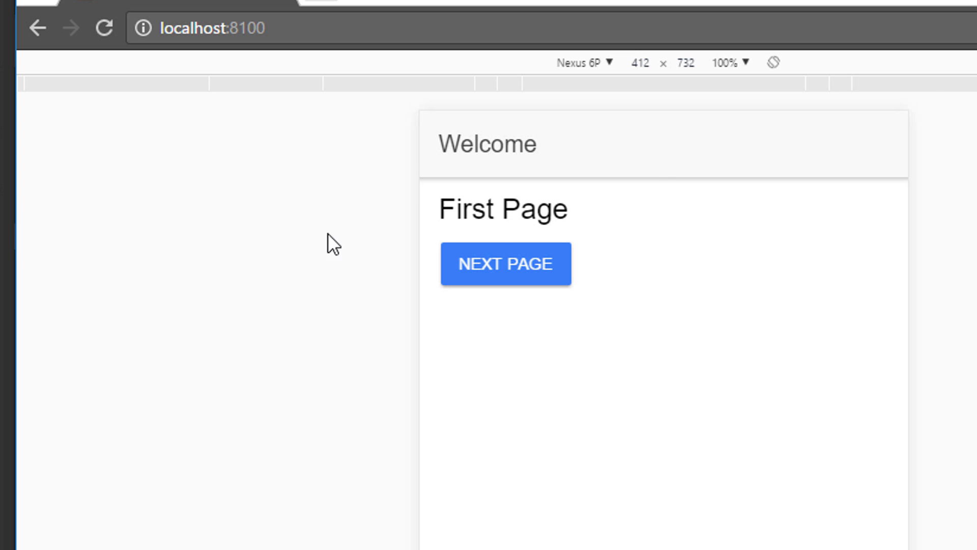
click(527, 256)
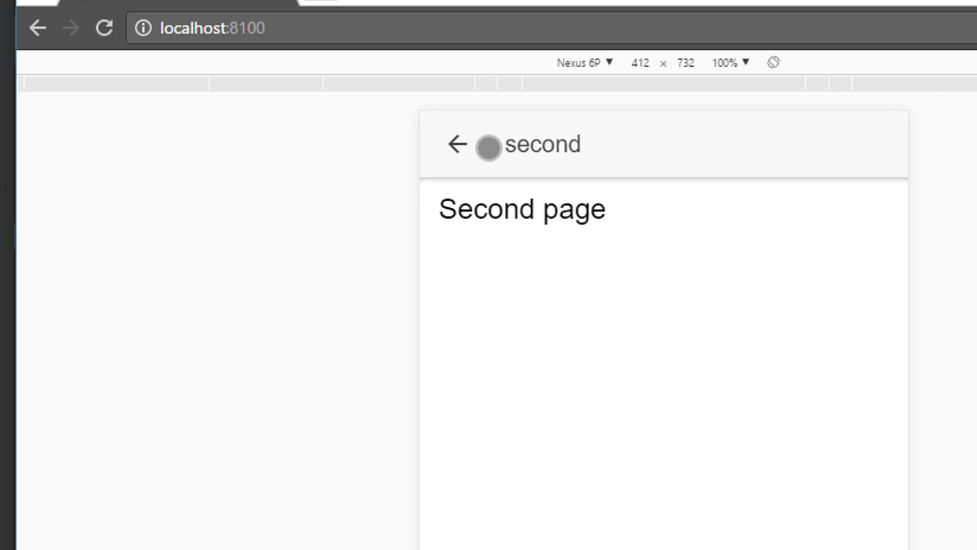
click(458, 145)
key(alt+Tab)
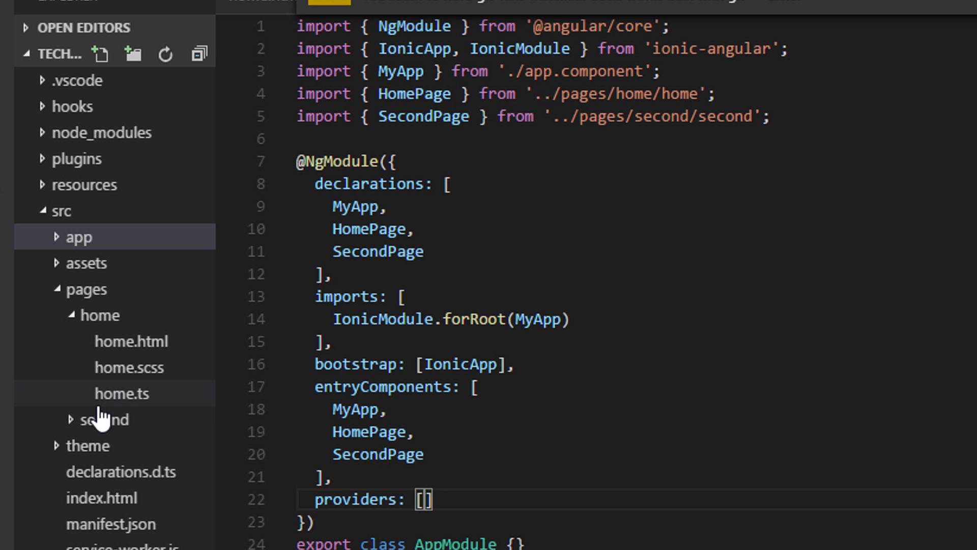
- Open pages/second/second.ts from the explorer, collapsing the home page folder
click(121, 393)
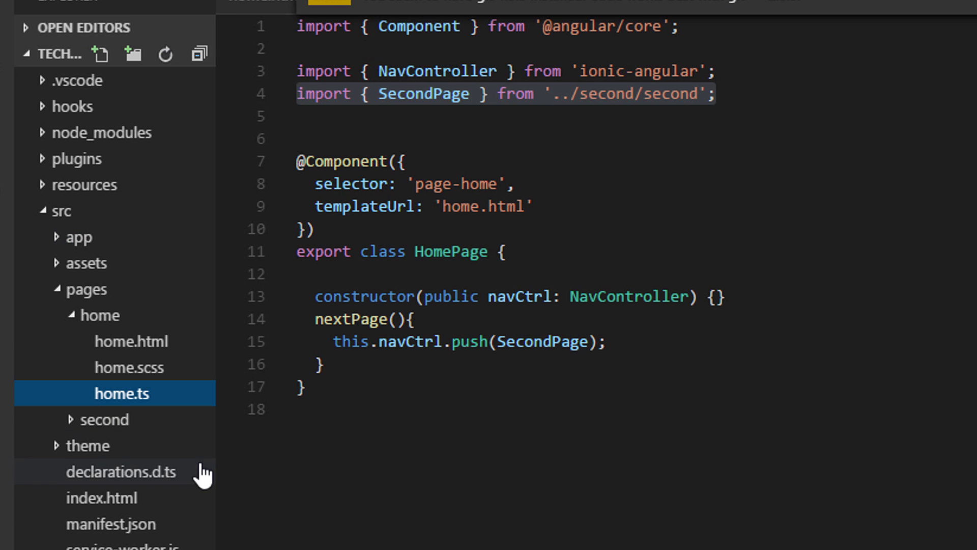
click(76, 314)
click(77, 341)
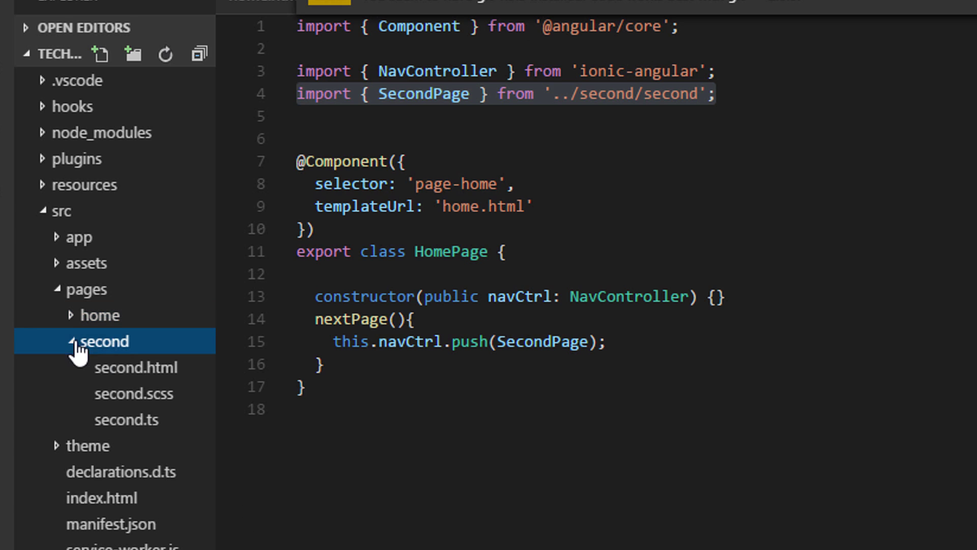
click(142, 419)
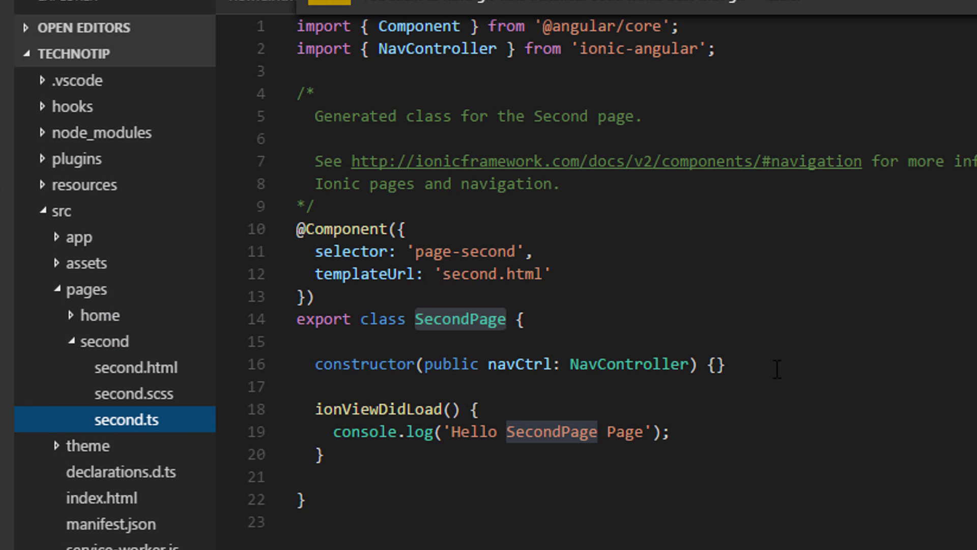
- Start a new constructor line in second.ts with this.navCtrl, copying navCtrl from line 16
click(720, 359)
key(Return)
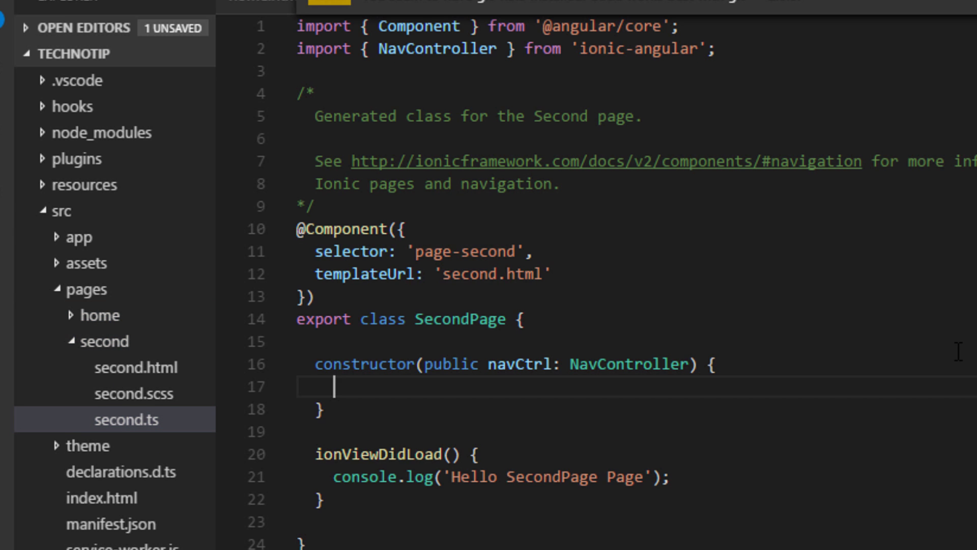
text(this.)
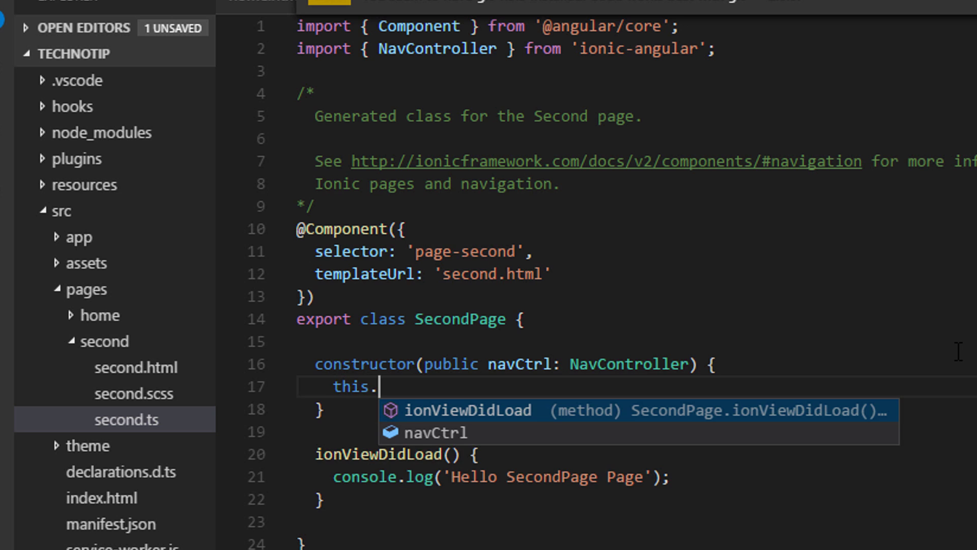
double_click(509, 365)
key(ctrl+c)
click(483, 393)
key(ctrl+v)
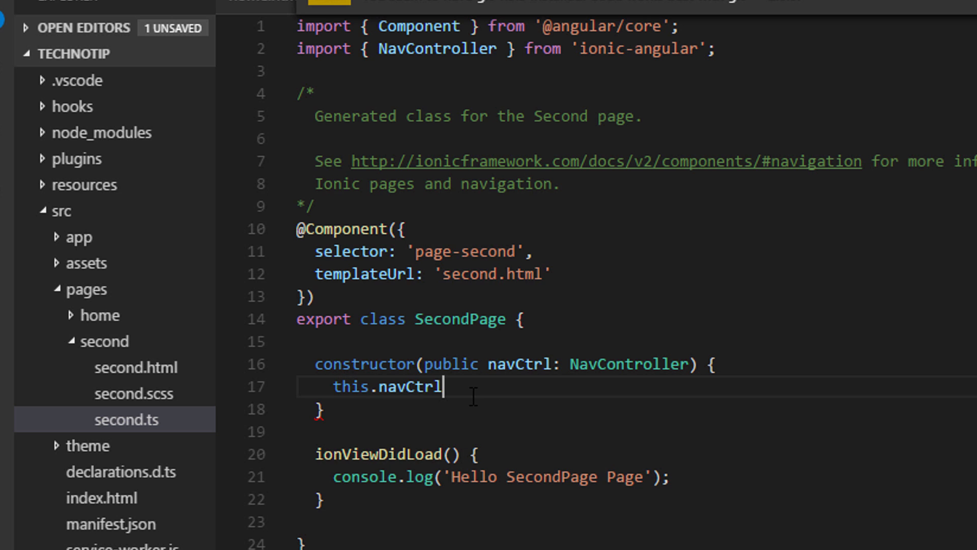
text(.setR)
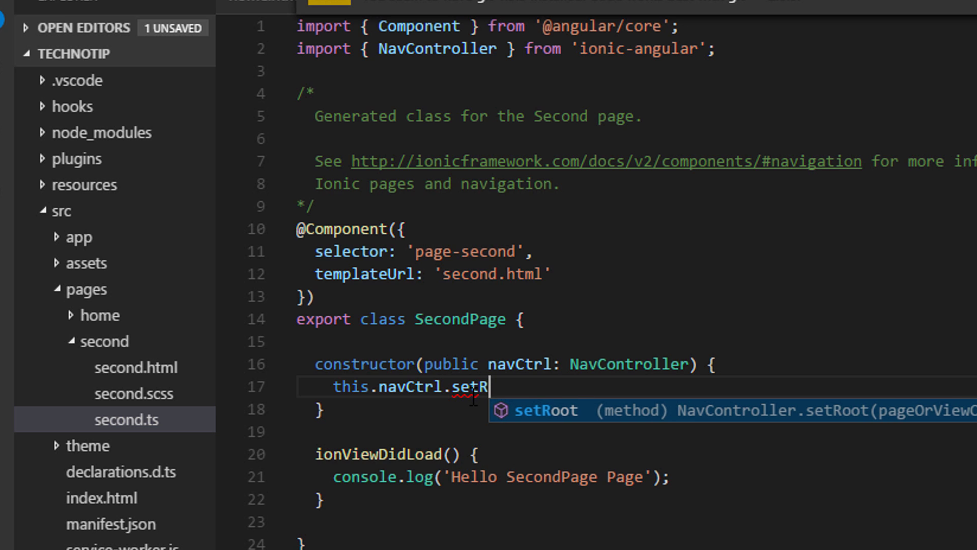
text(oot()
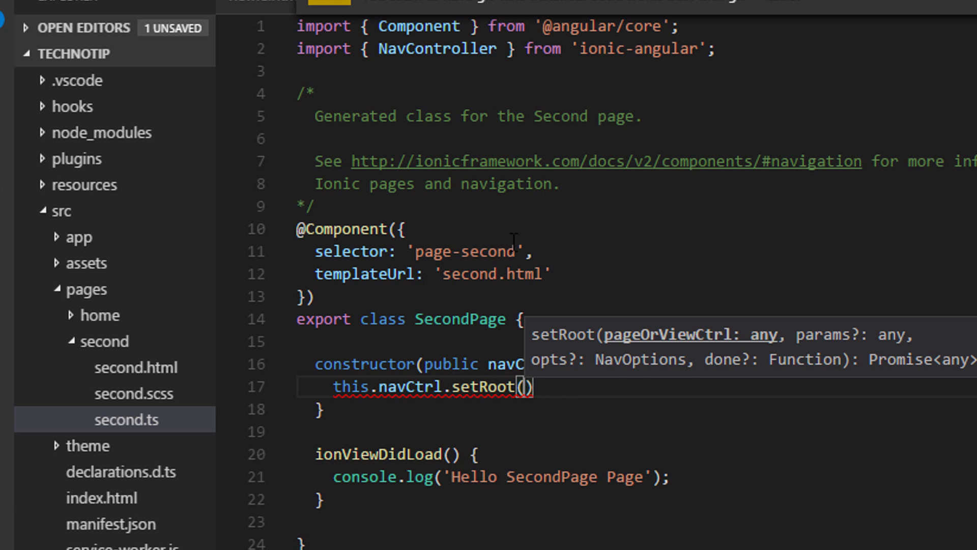
- Complete the line as this.navCtrl.setRoot(SecondPage) and save second.ts
double_click(461, 319)
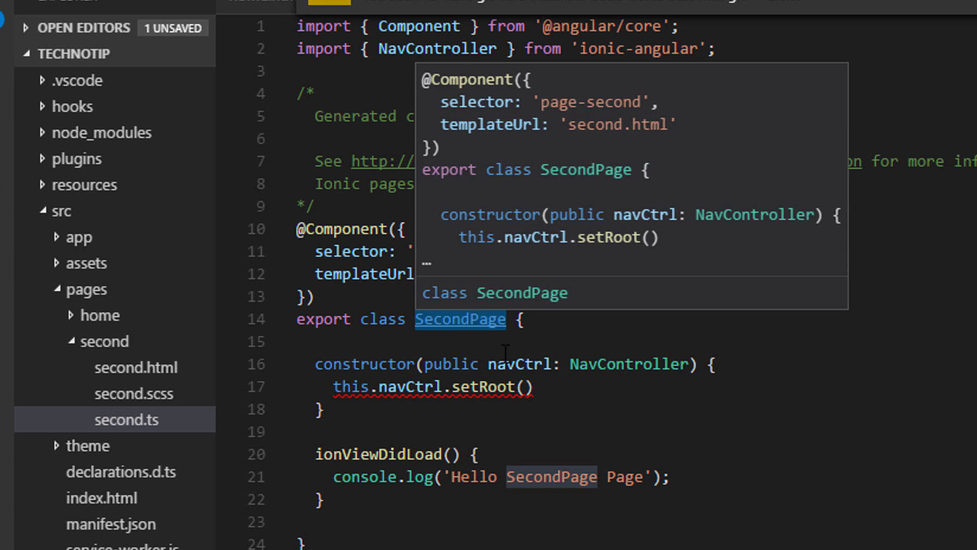
key(ctrl+c)
click(524, 386)
key(ctrl+v)
key(End)
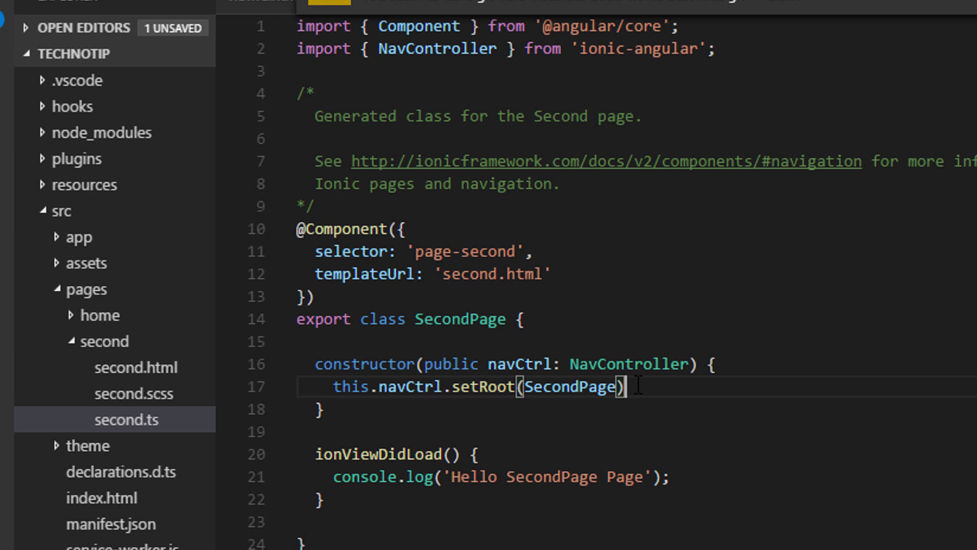
text(;)
key(ctrl+s)
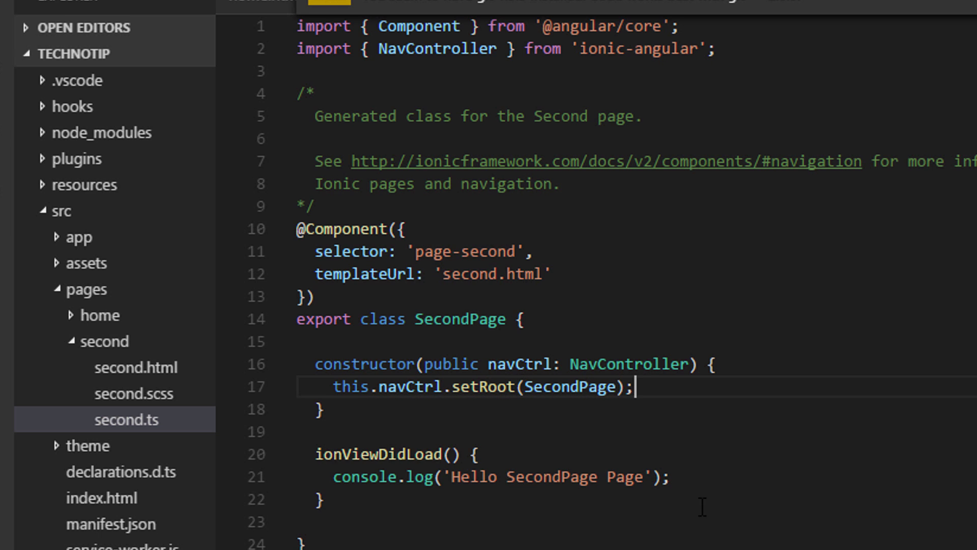
- Open Second page via NEXT PAGE and confirm its header has no back arrow
key(alt+Tab)
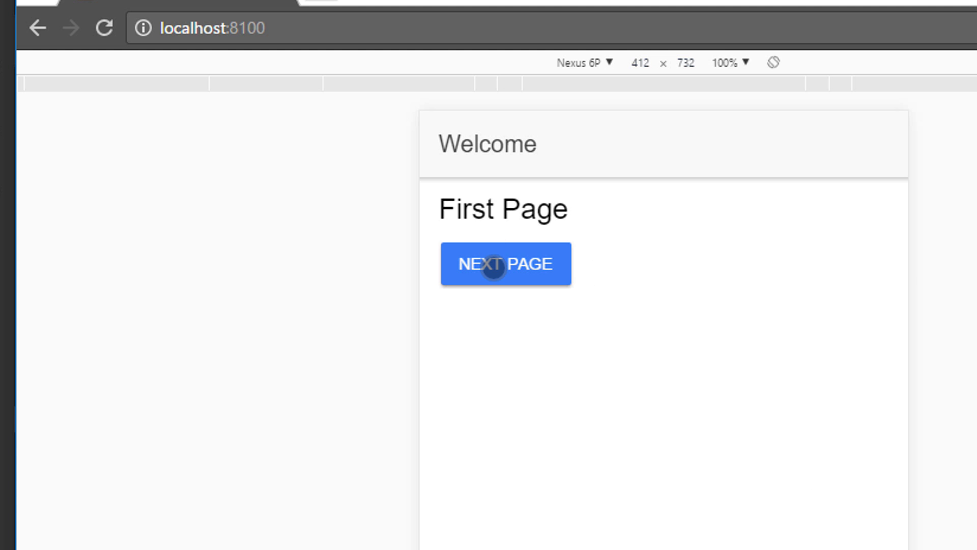
click(492, 258)
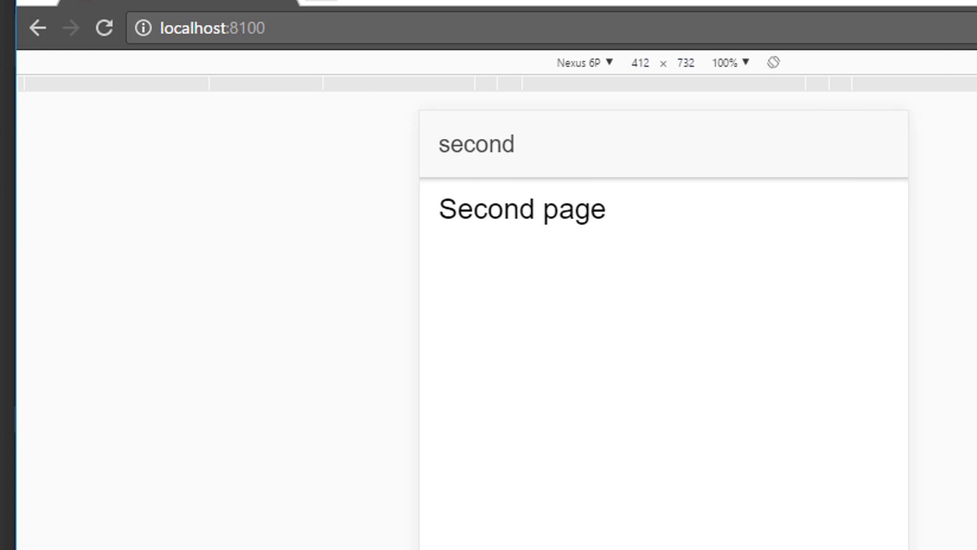
key(alt+Tab)
- Prefix line 17's this.navCtrl.setRoot(SecondPage) with // and save second.ts
click(748, 496)
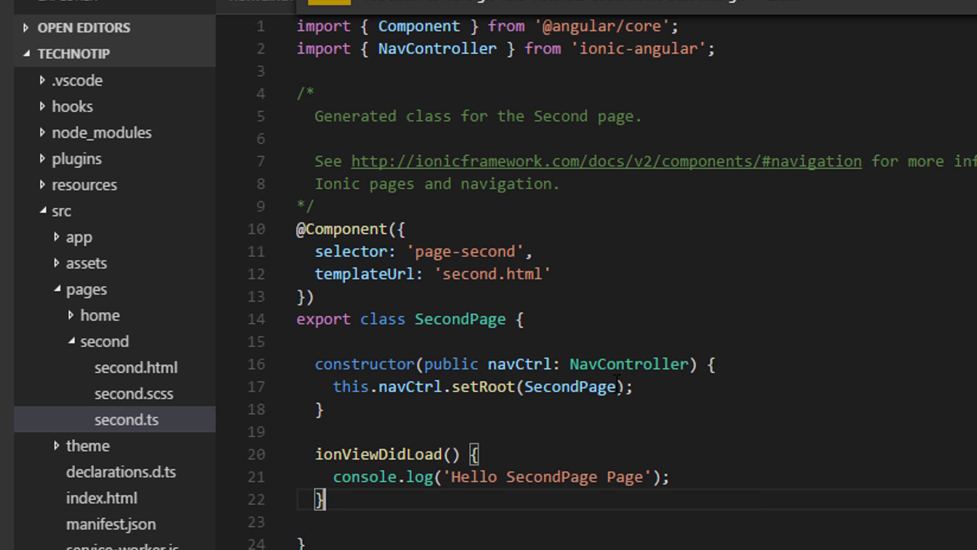
click(653, 386)
key(Home)
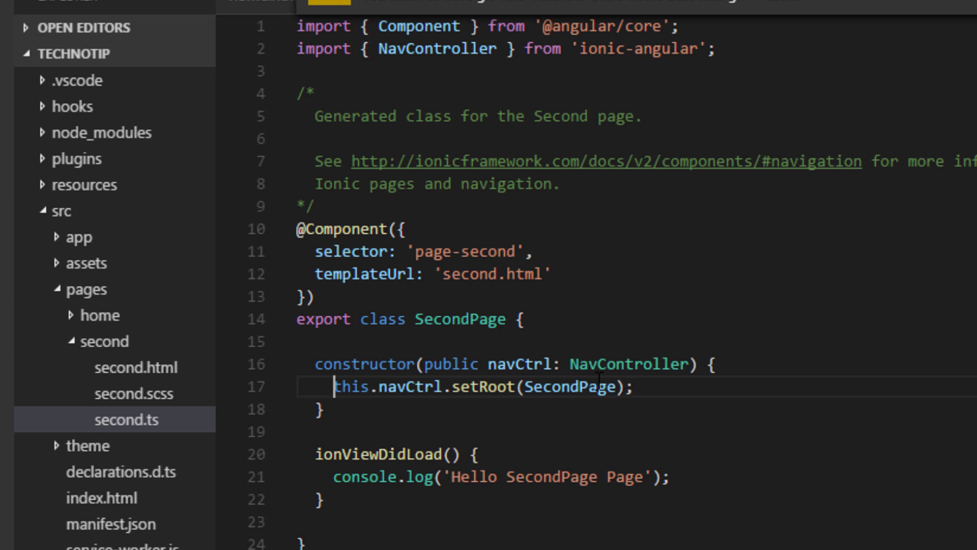
text(//)
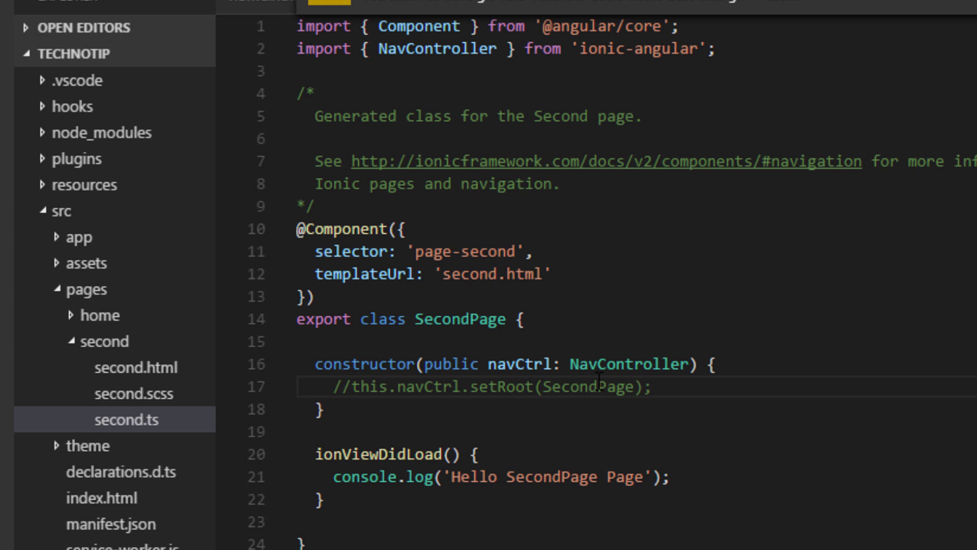
key(ctrl+s)
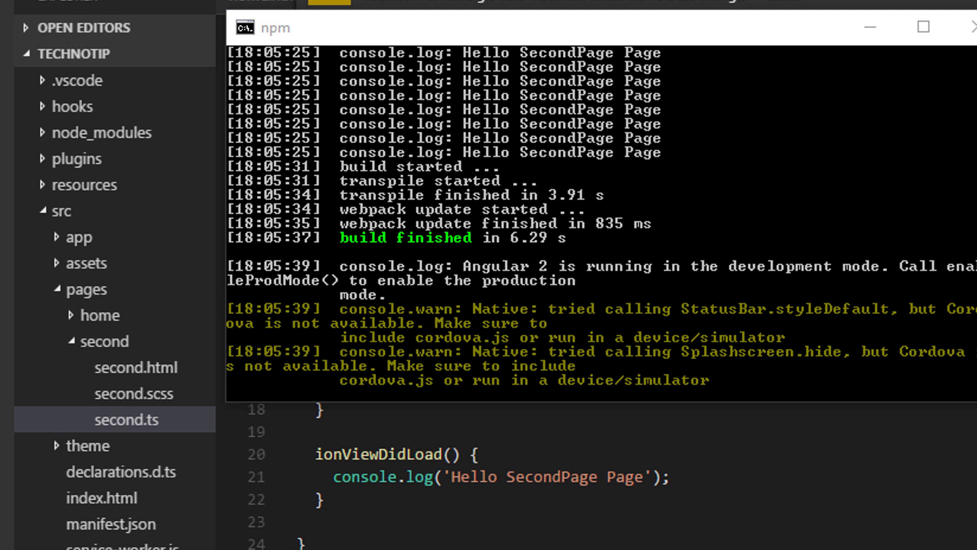
key(alt+Tab)
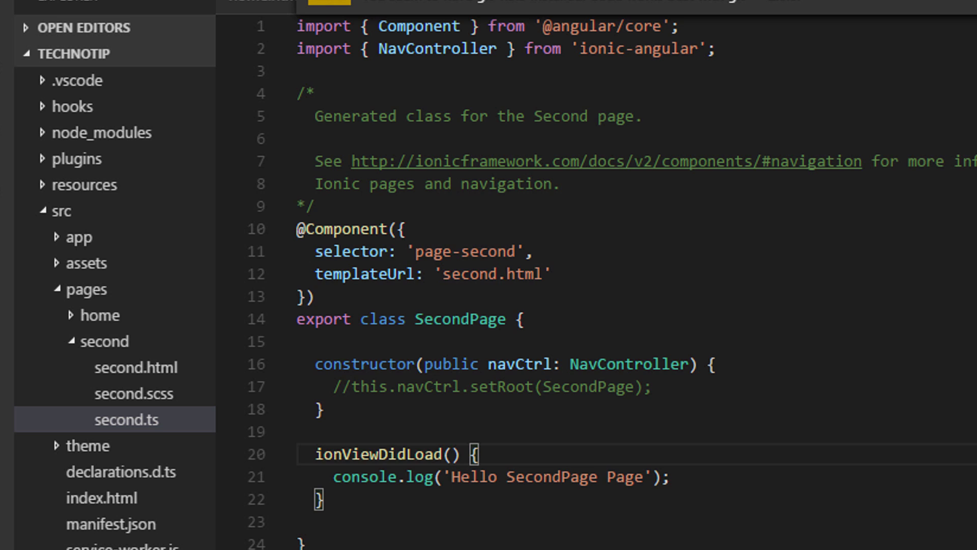
key(alt+Tab)
- Reload the app, then go from First Page to Second page and back, twice
click(92, 31)
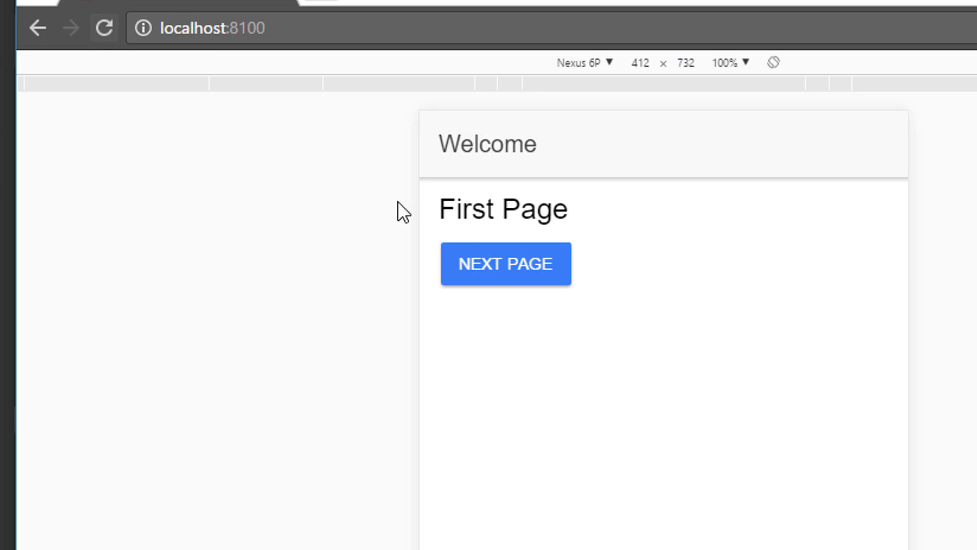
click(523, 263)
click(462, 144)
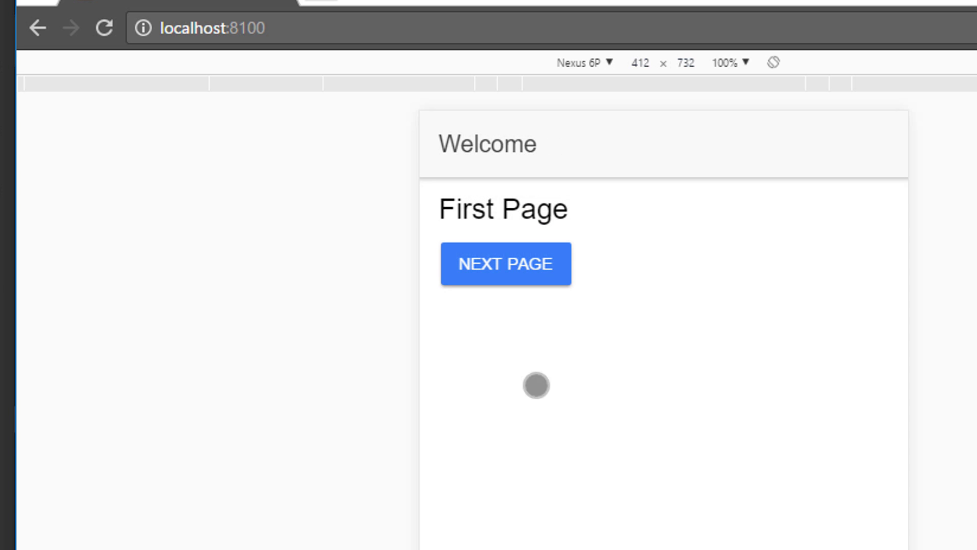
click(527, 264)
click(465, 149)
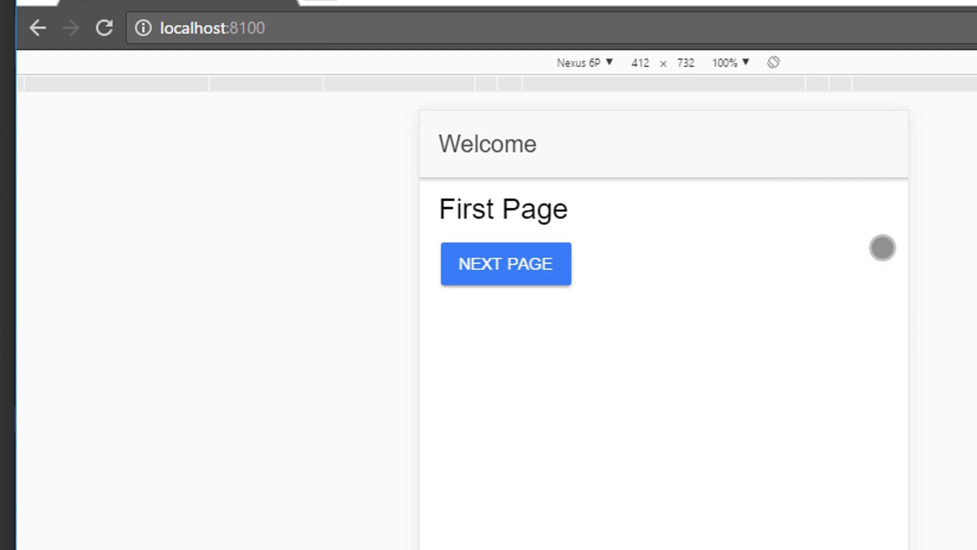
key(alt+Tab)
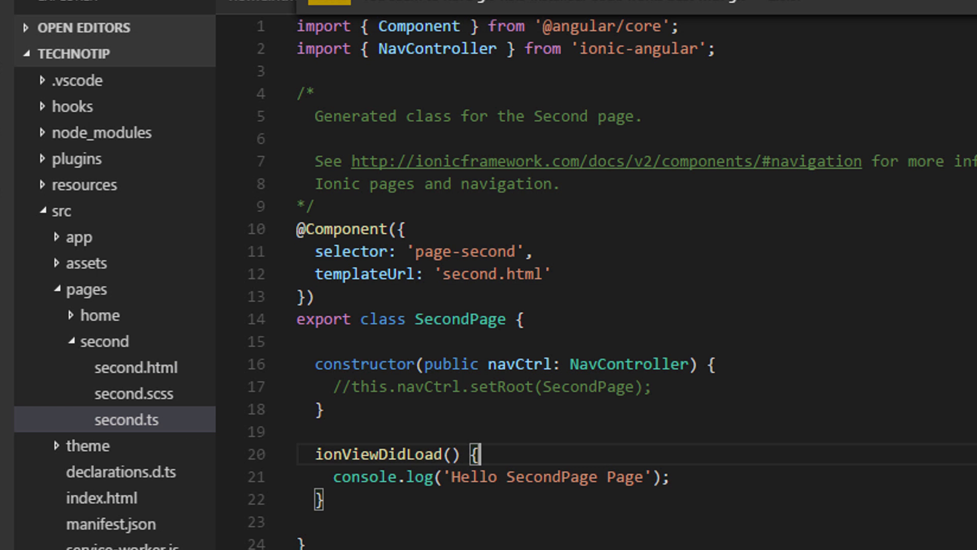